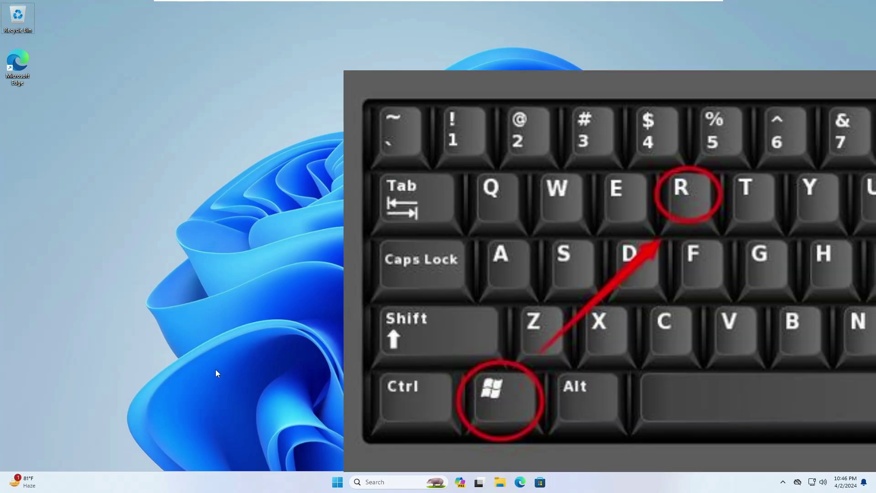
Launch the On-Screen Keyboard with osk from Run and drag it to the screen centre.
key(super+r)
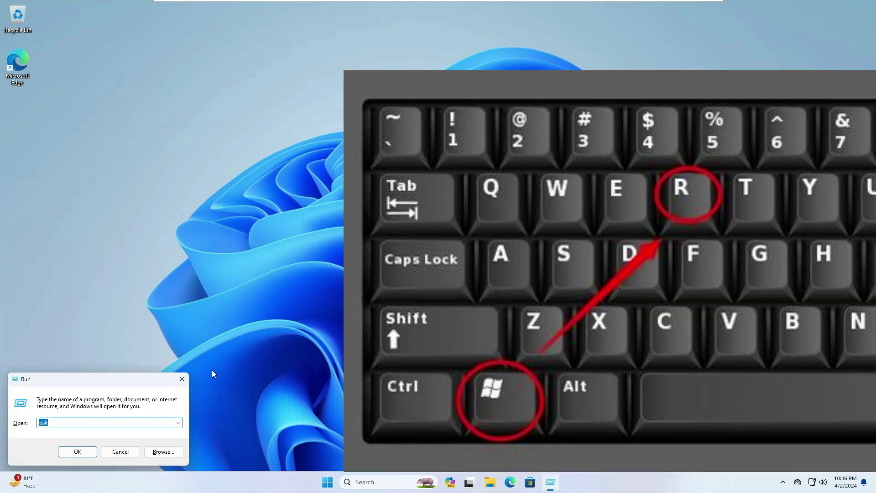
key(BackSpace)
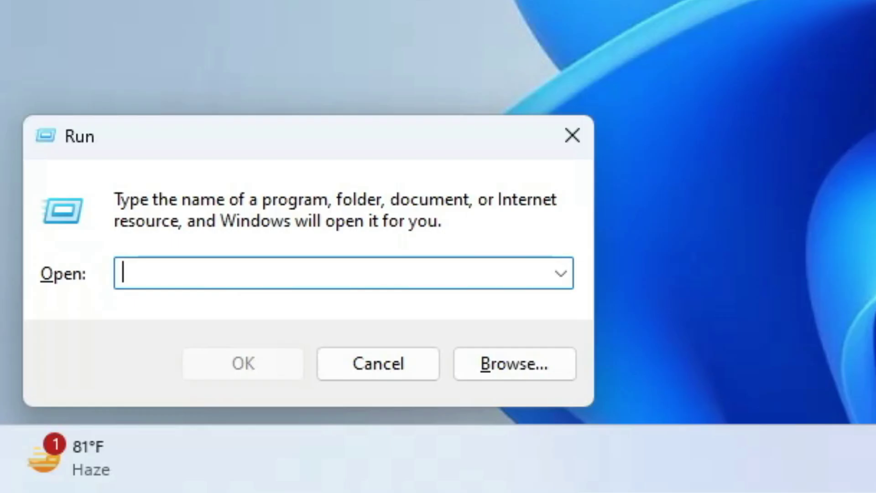
text(osk)
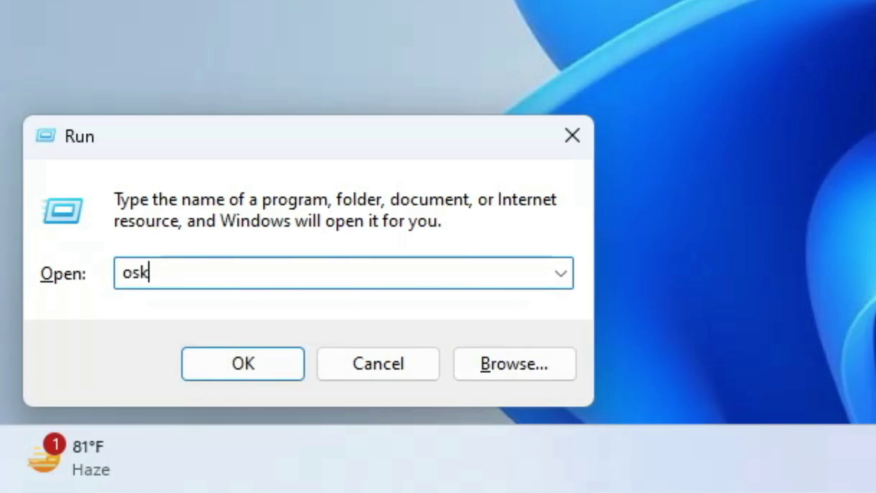
key(Return)
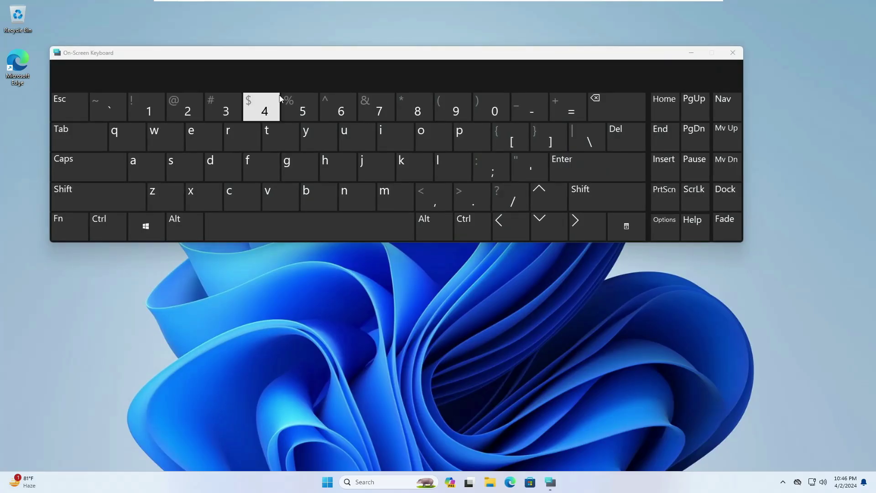
drag(323, 53, 348, 160)
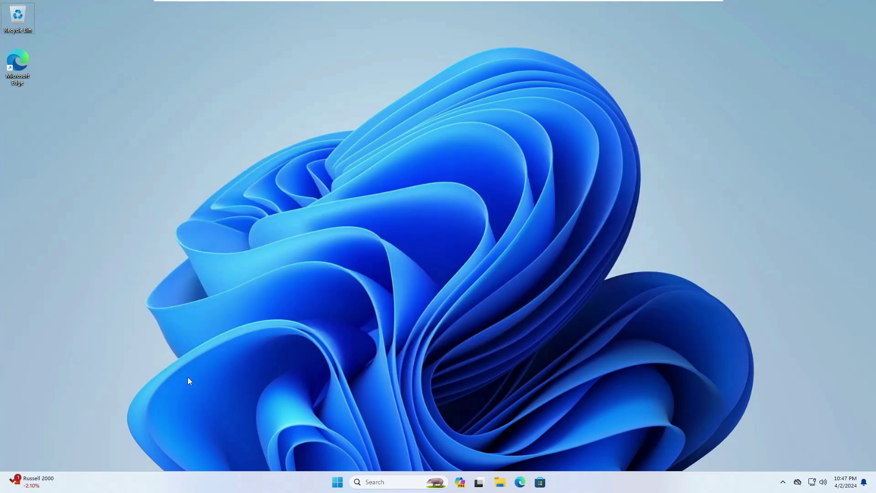
Launch Character Map with charmap, centre it, and switch its font to Cambria.
key(super+r)
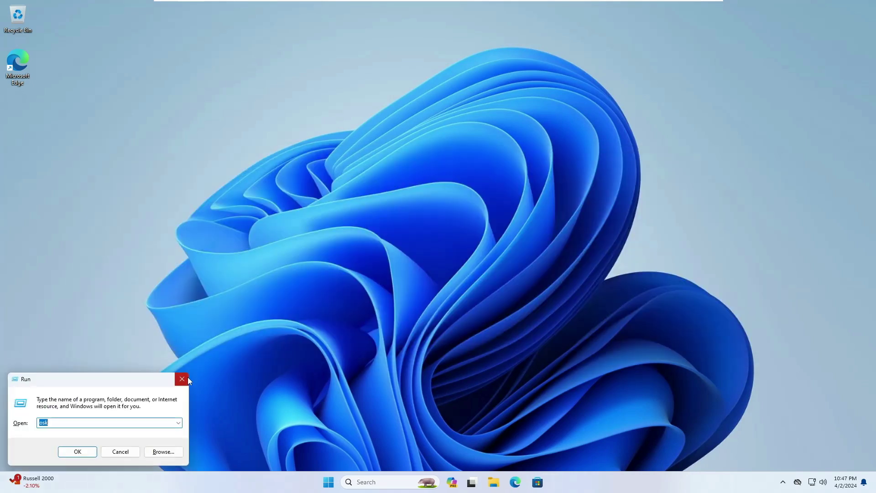
key(BackSpace)
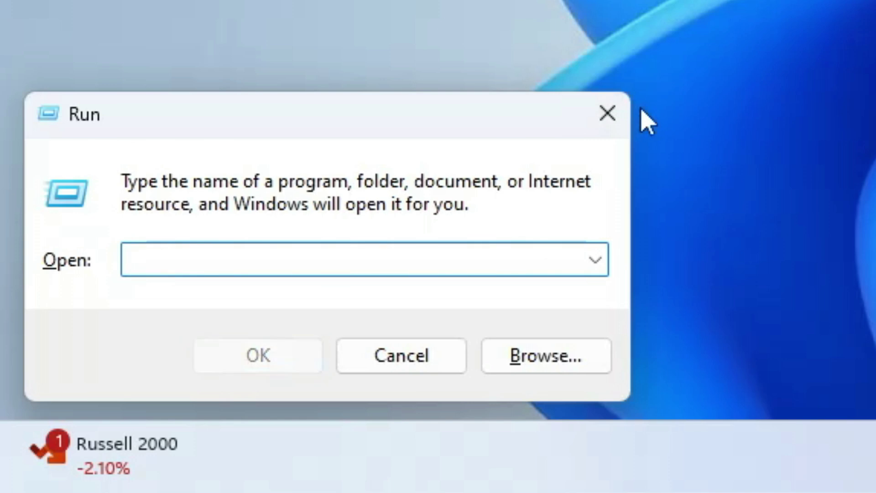
text(c)
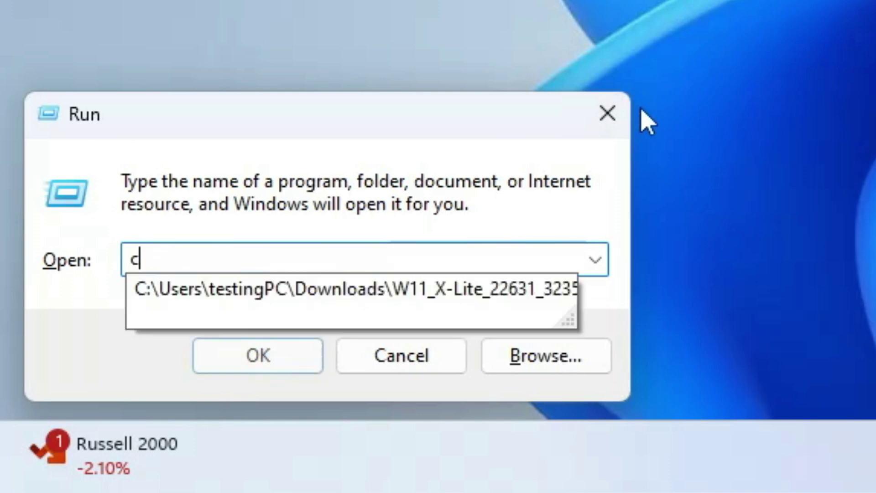
text(harmap)
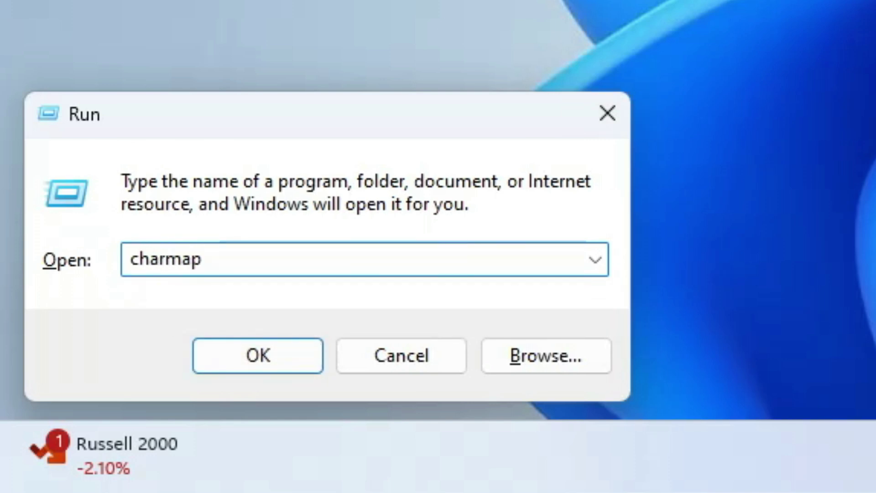
key(Return)
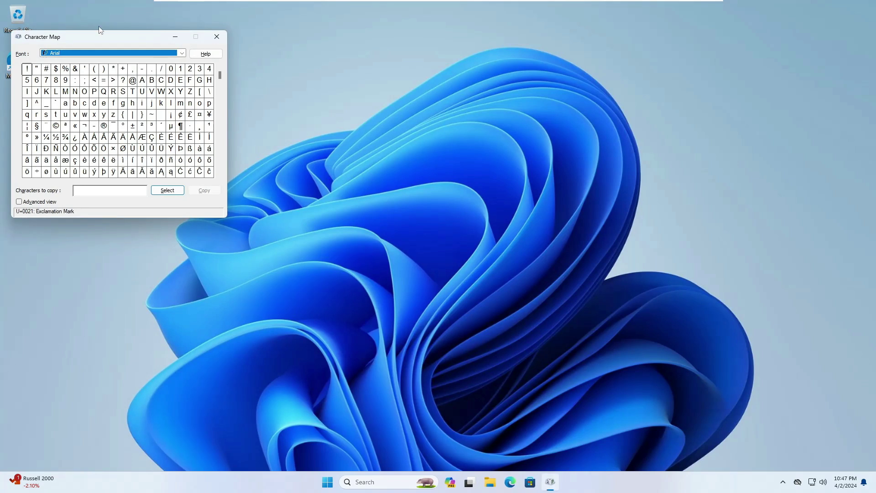
drag(101, 41, 463, 173)
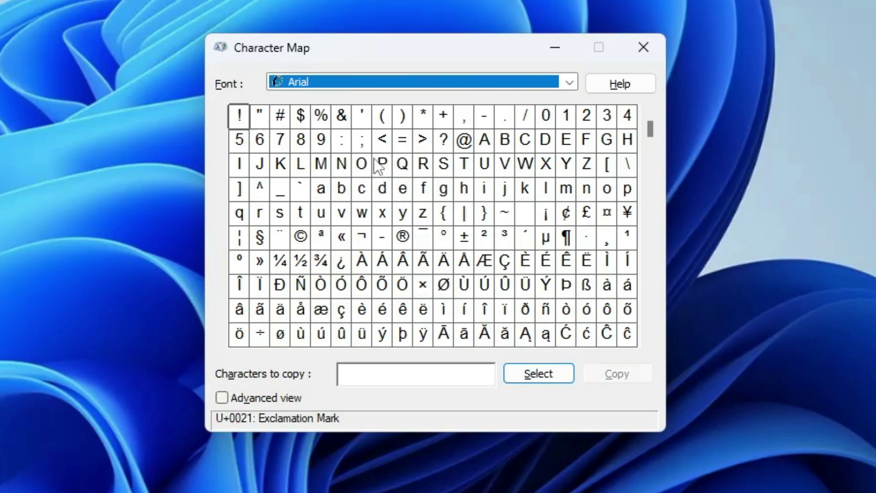
click(479, 87)
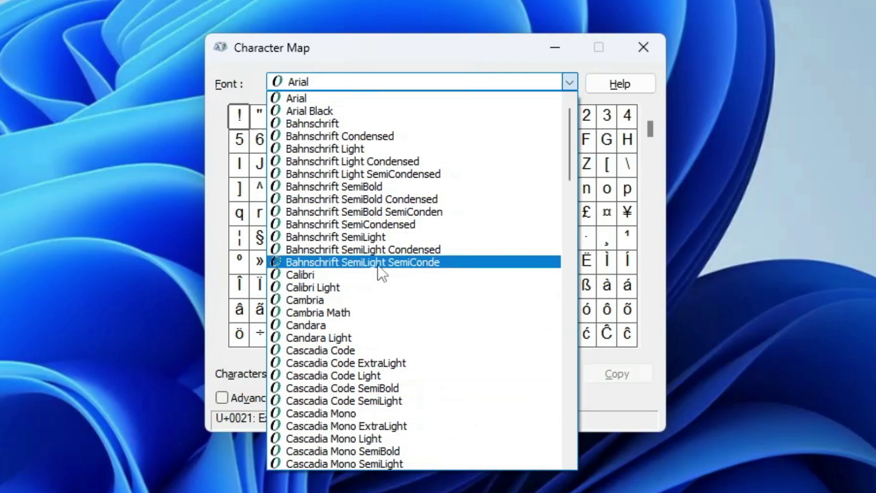
click(340, 300)
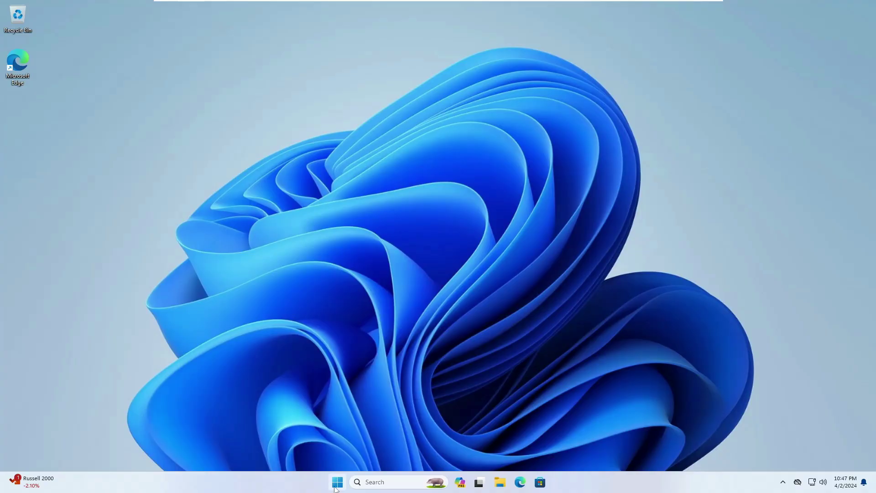
Launch Resource Monitor with resmon from the Start menu's Run and centre its window.
right_click(344, 484)
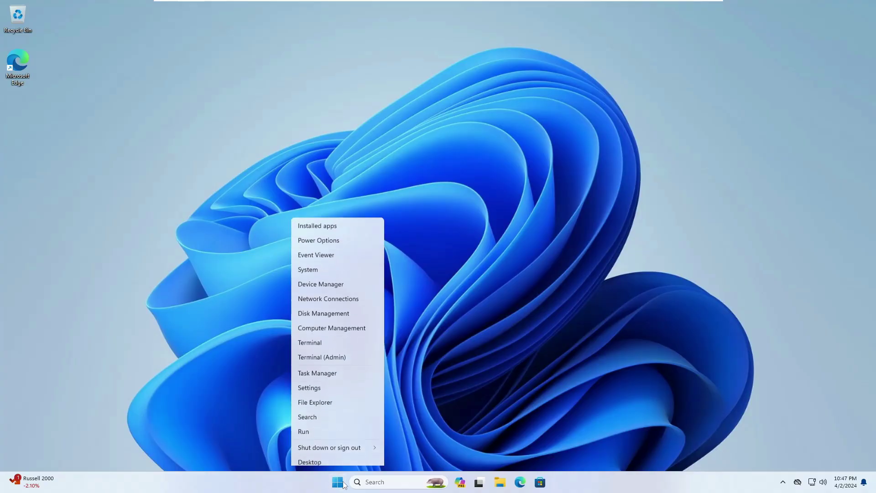
click(323, 424)
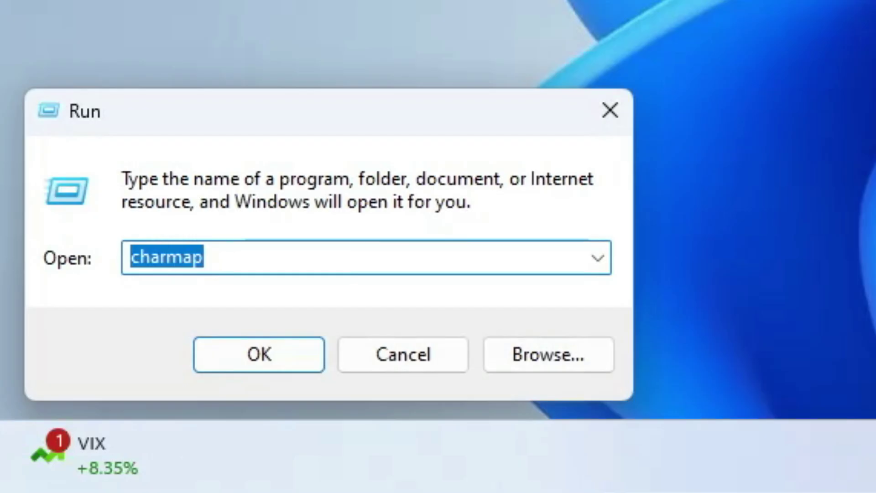
text(res)
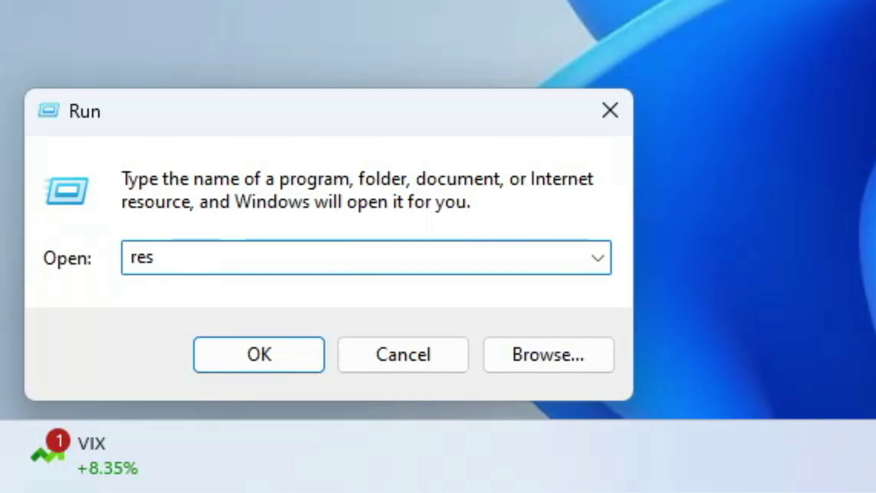
text(mon)
key(Return)
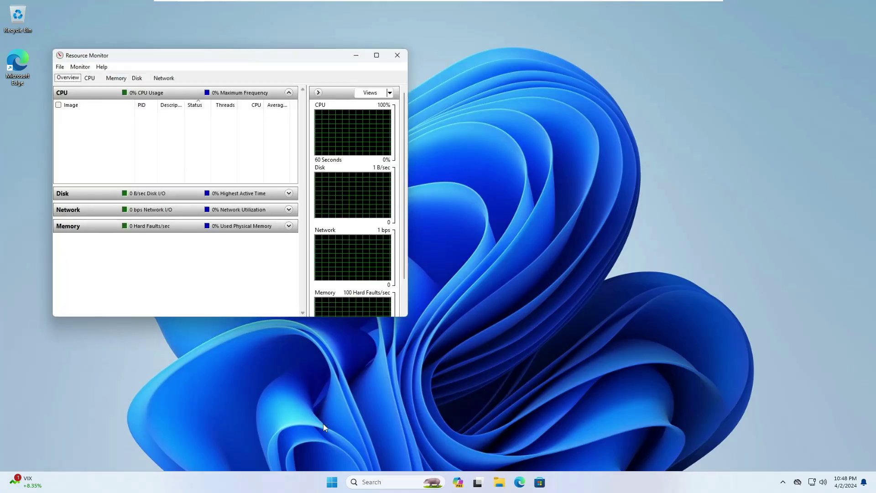
drag(250, 54, 529, 129)
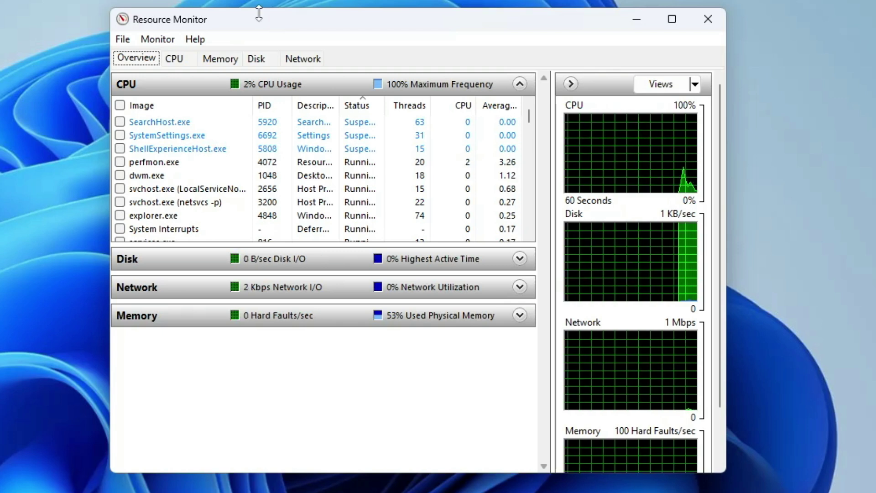
Review the CPU, Memory and Network usage details in Resource Monitor.
click(175, 59)
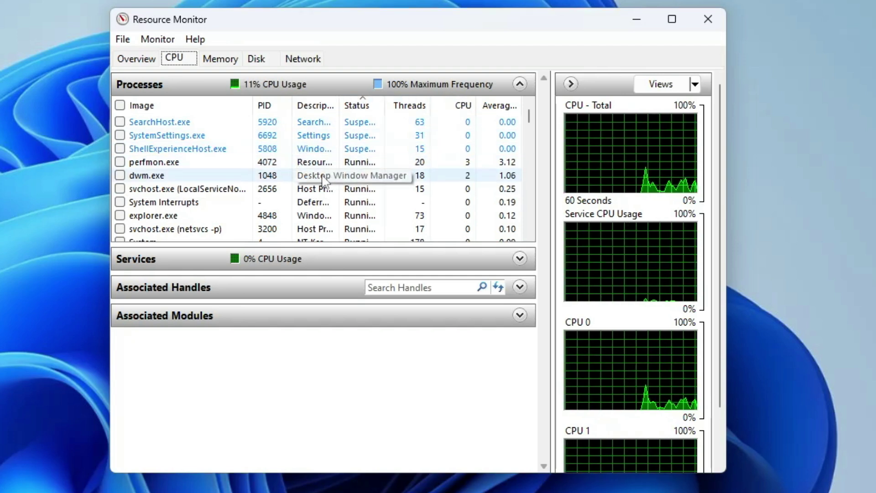
click(223, 61)
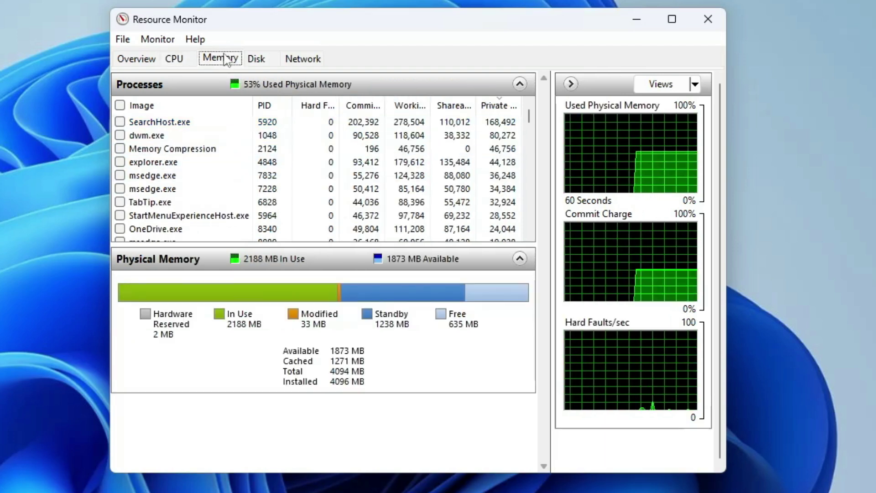
click(303, 58)
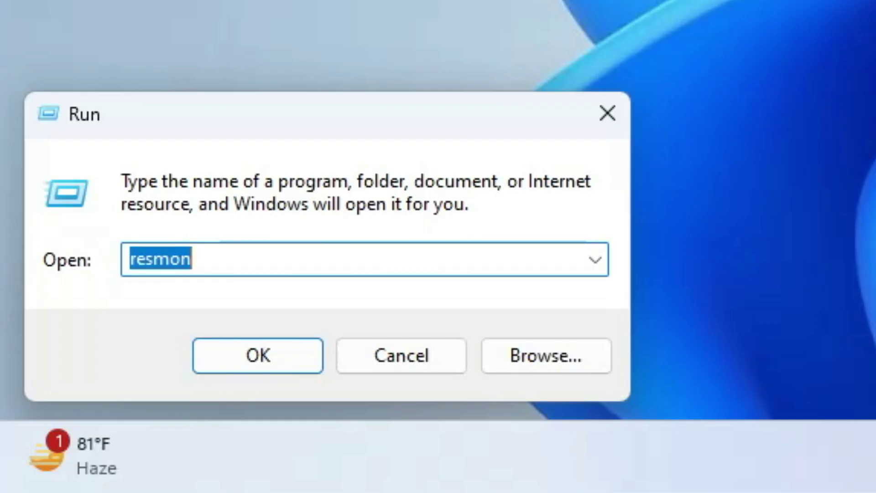
Launch Disk Cleanup for drive C: with cleanmgr and position its window near the centre.
text(cleanmgr)
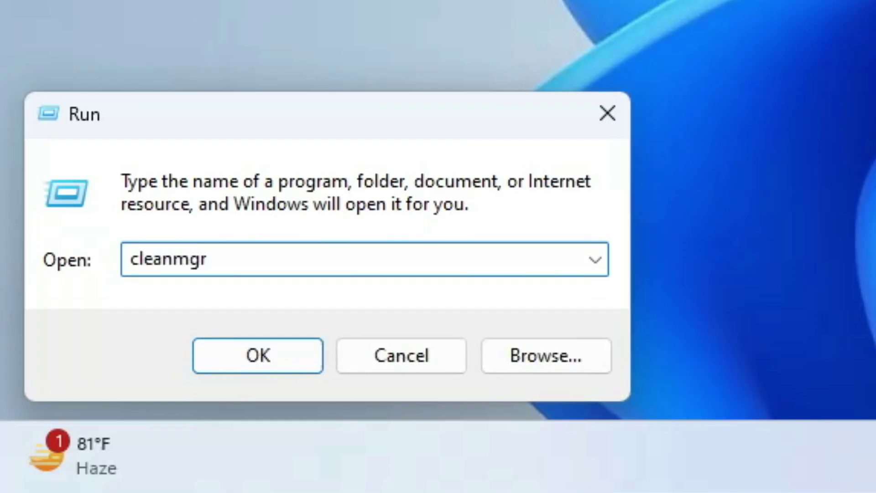
key(Return)
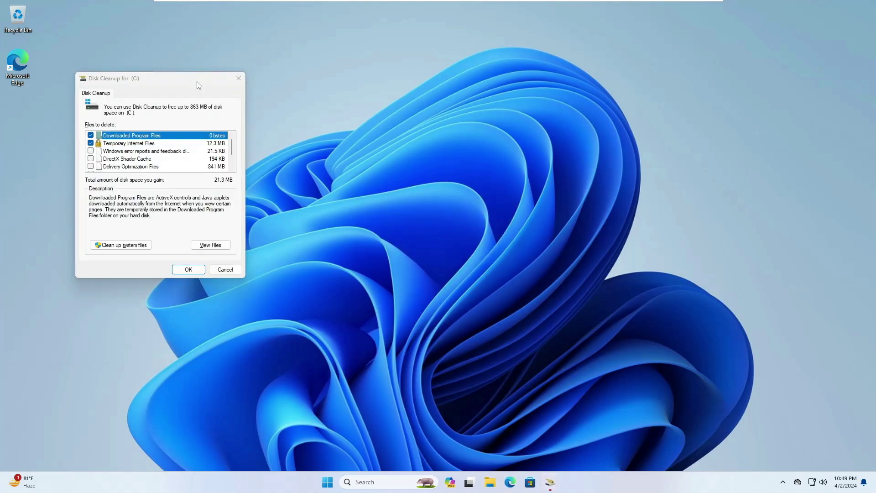
drag(199, 85, 525, 159)
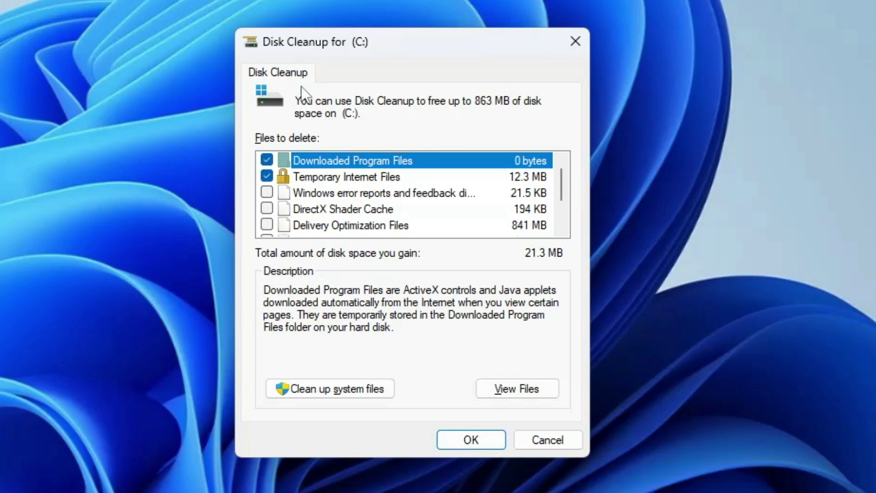
drag(423, 60, 414, 56)
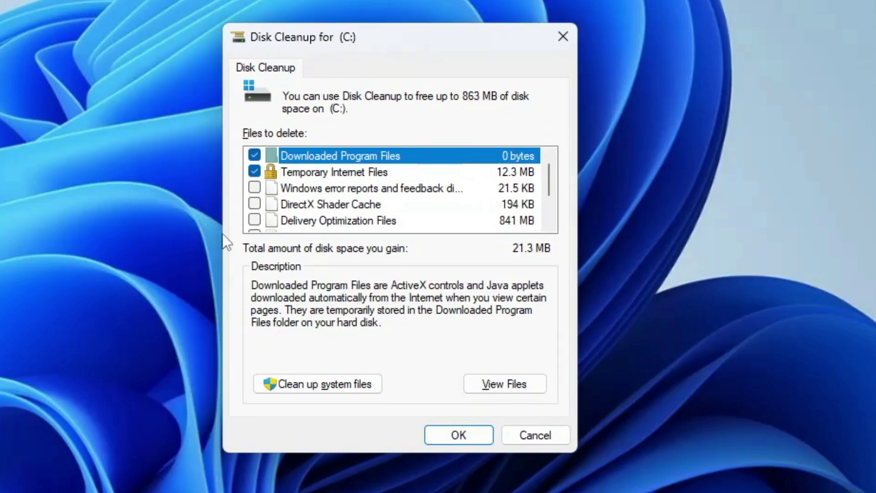
Add DirectX Shader Cache, Delivery Optimization Files, Temporary files and Recycle Bin, then permanently delete them.
click(255, 205)
click(254, 221)
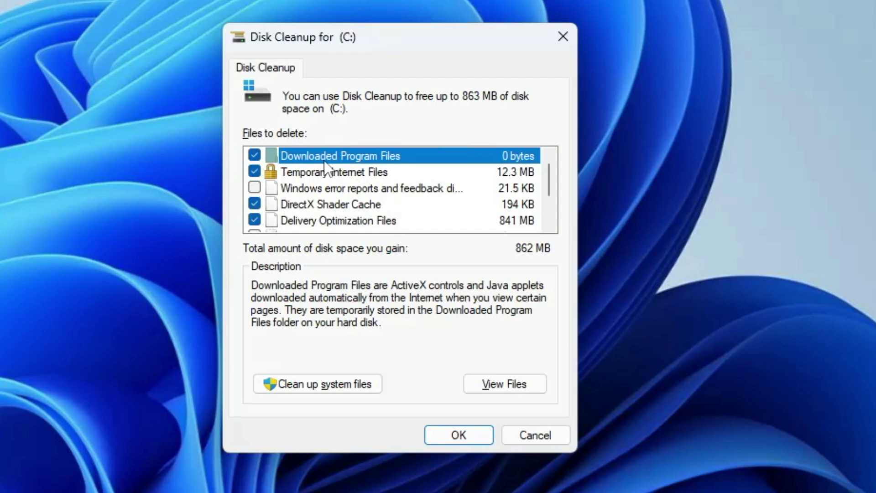
scroll(330, 180, down, 1)
click(318, 192)
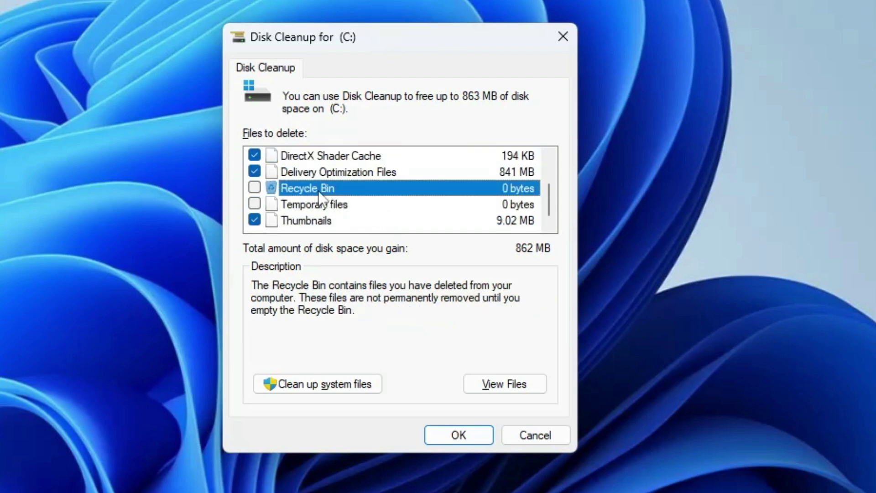
click(318, 204)
click(254, 204)
click(254, 188)
click(470, 434)
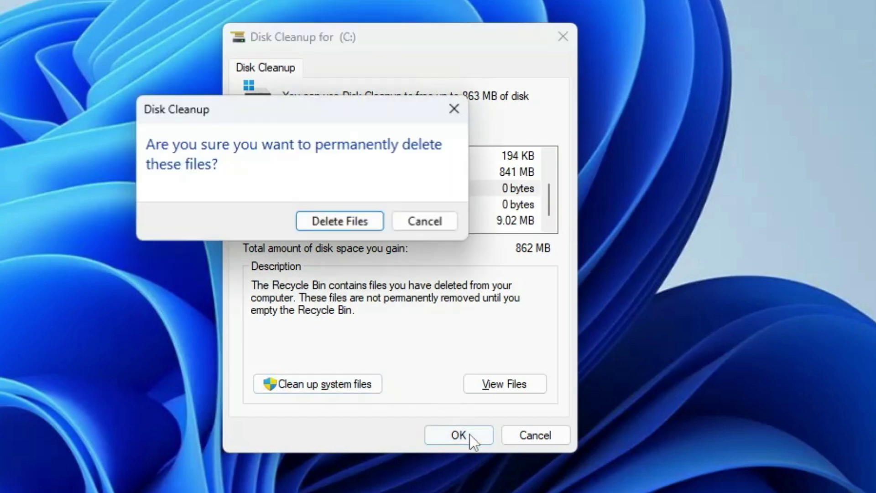
click(352, 226)
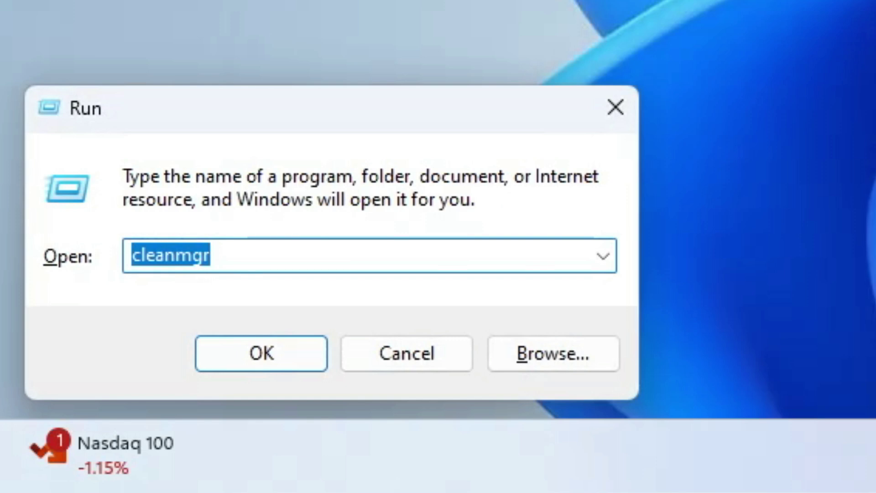
Open the classic User Accounts manager with control userpasswords2 and centre it.
text(c)
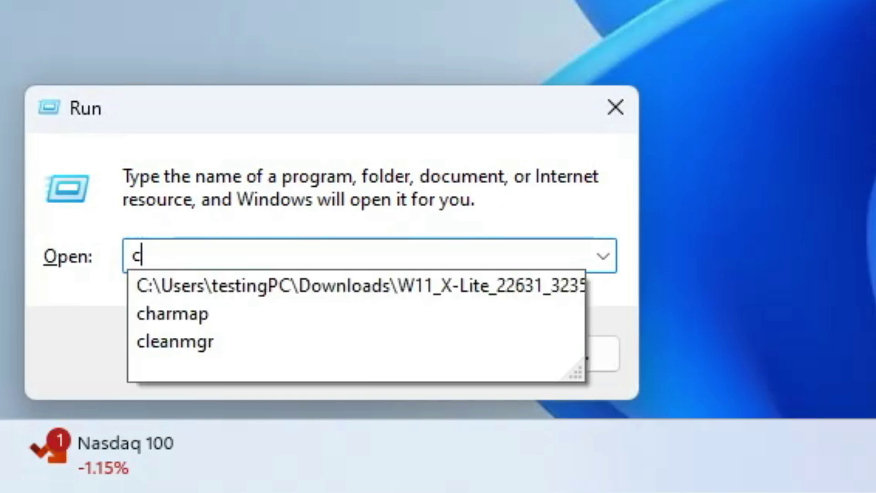
text(ontrol )
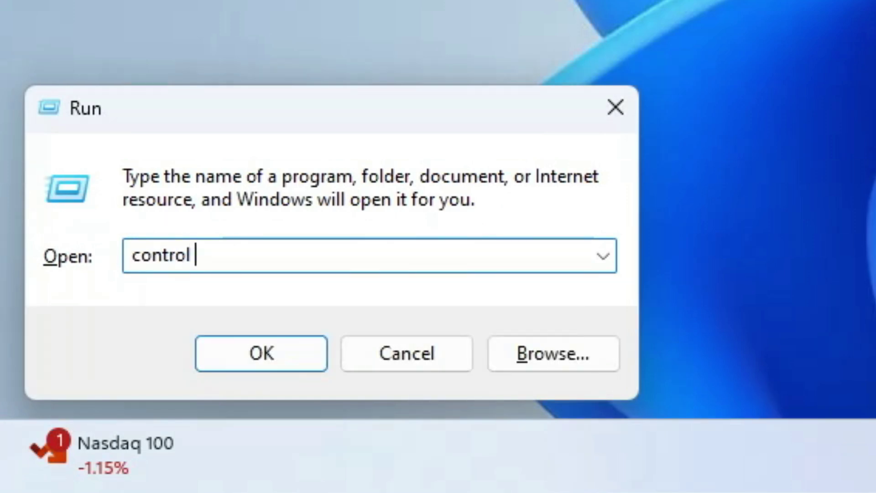
text(userpas)
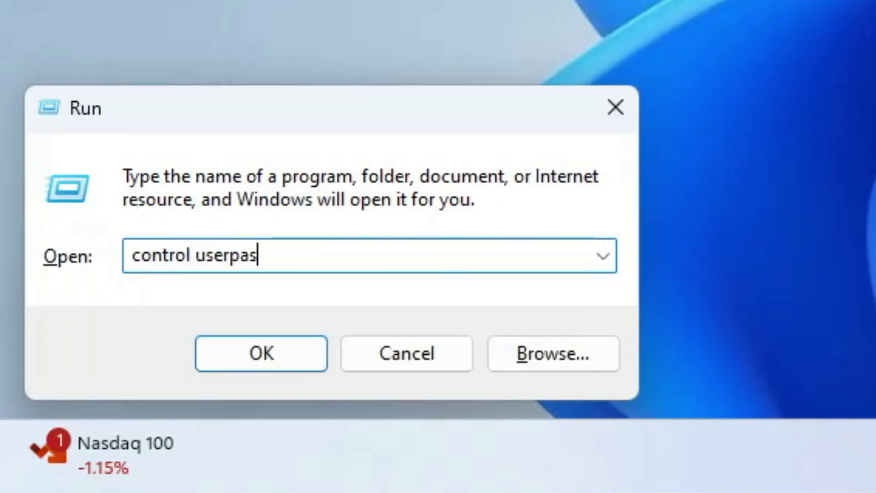
text(swords2)
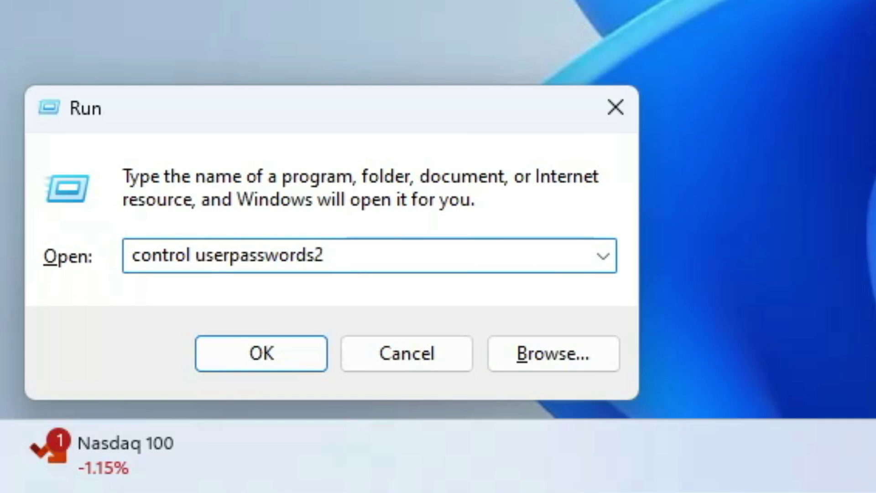
click(261, 357)
drag(149, 91, 435, 118)
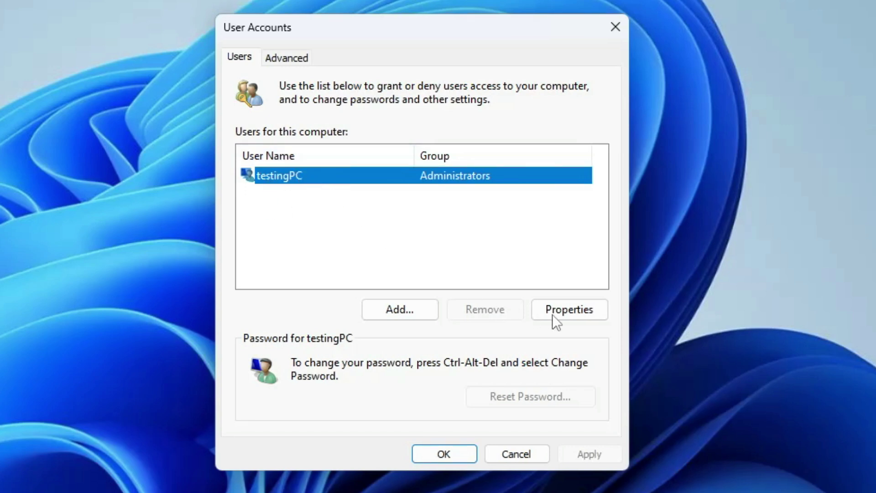
Check the existing account's access level, leaving it Administrators, then begin adding a new user.
click(570, 310)
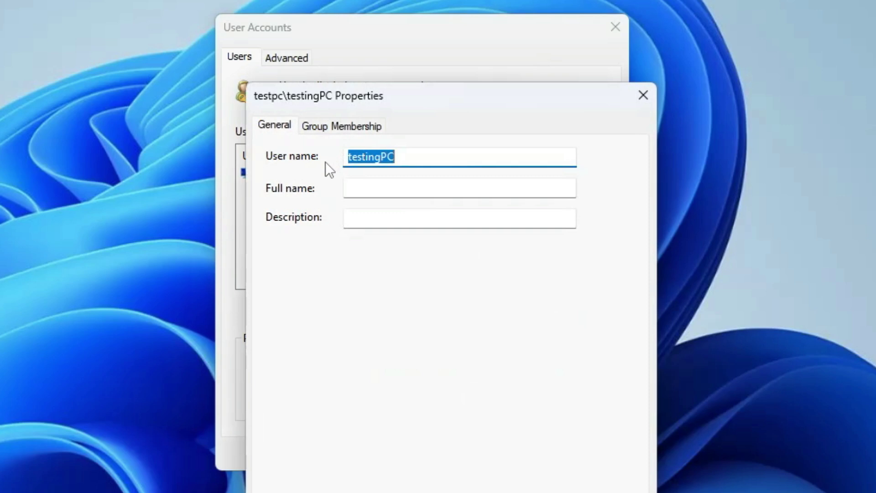
click(335, 127)
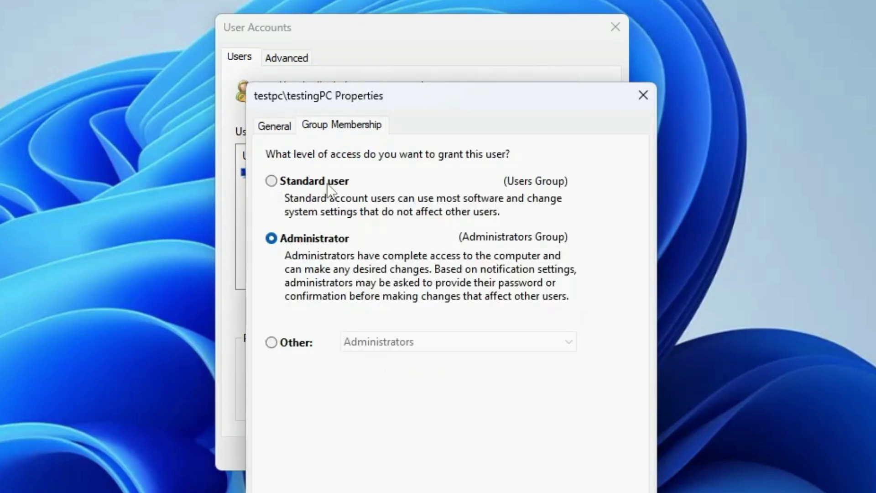
click(554, 489)
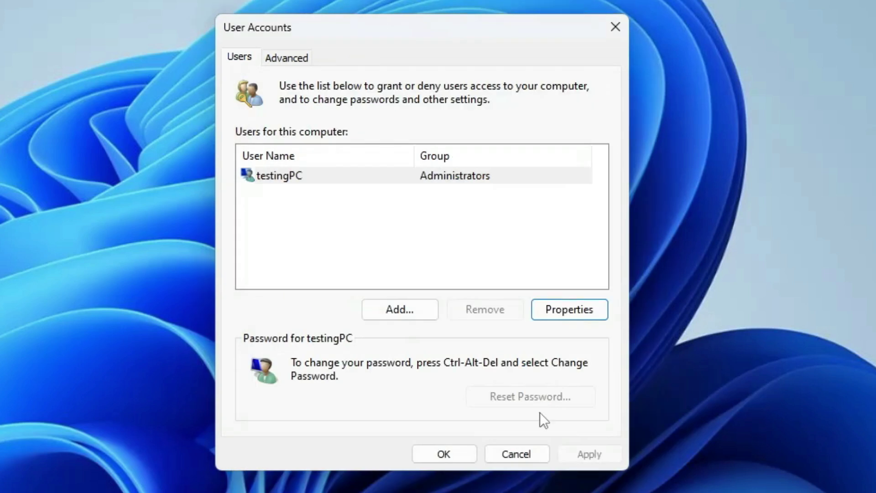
click(366, 175)
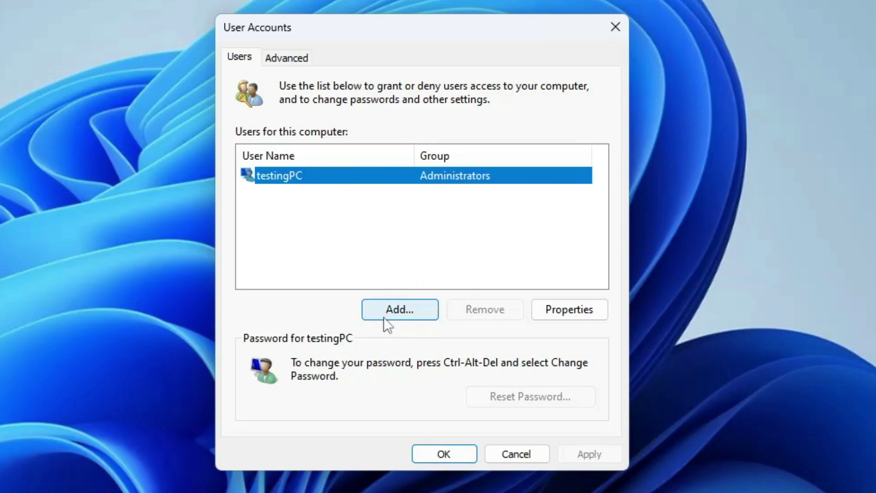
click(409, 311)
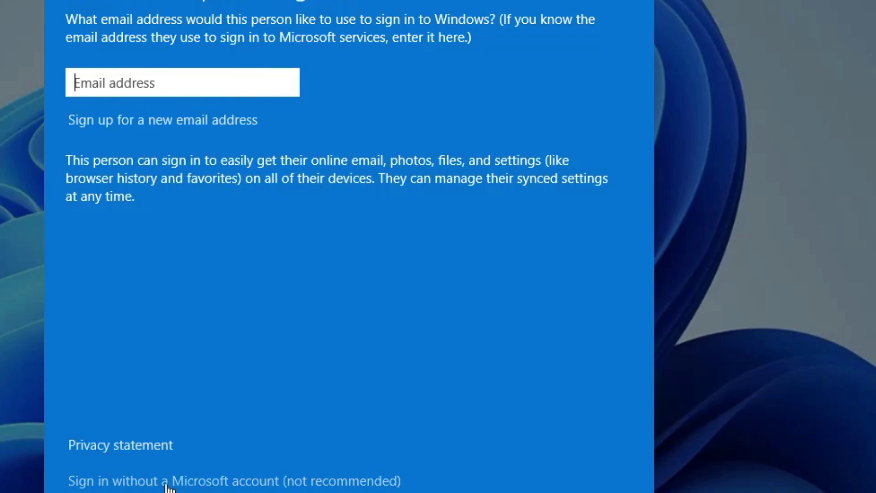
Choose a local account without a Microsoft account, then start typing computerdefaults in Run.
click(200, 484)
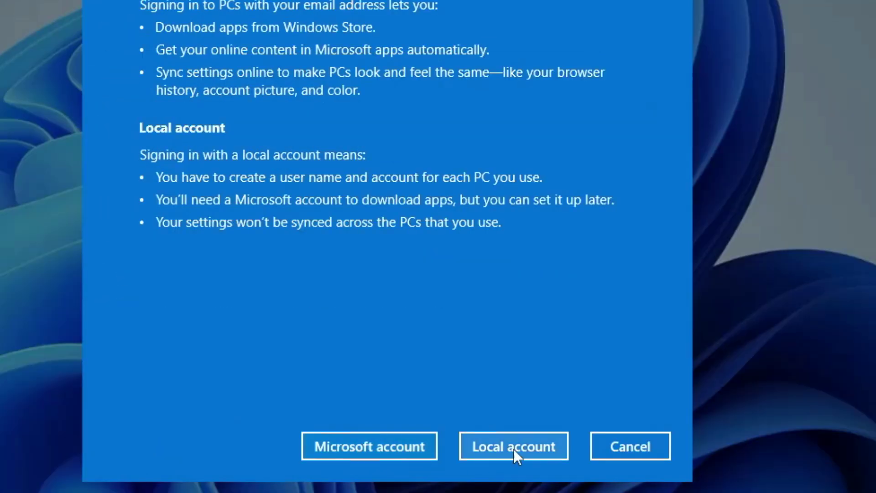
click(513, 449)
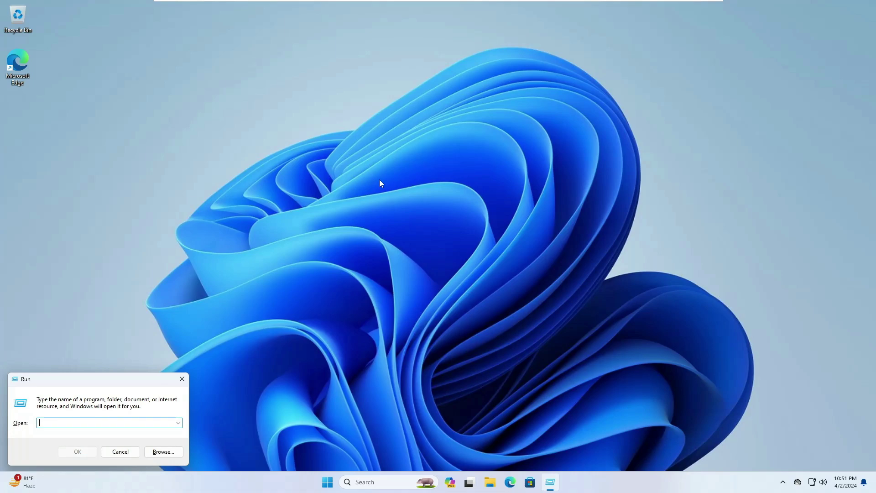
text(computerdefaults)
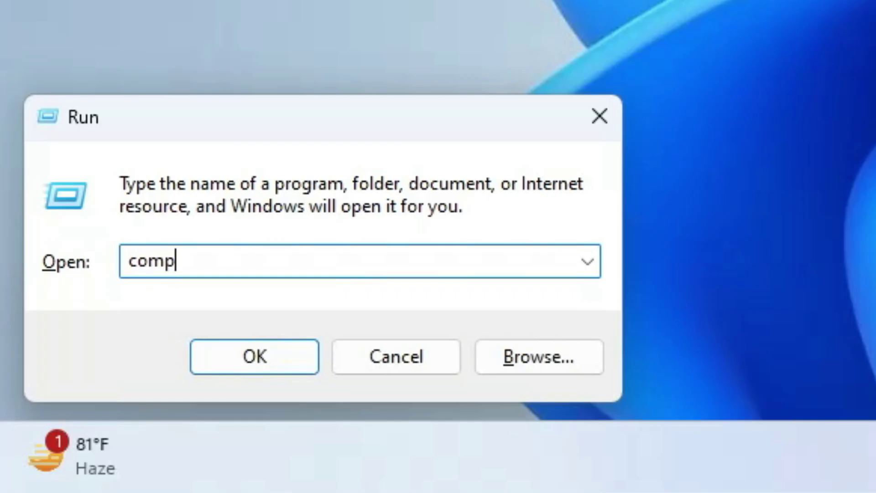
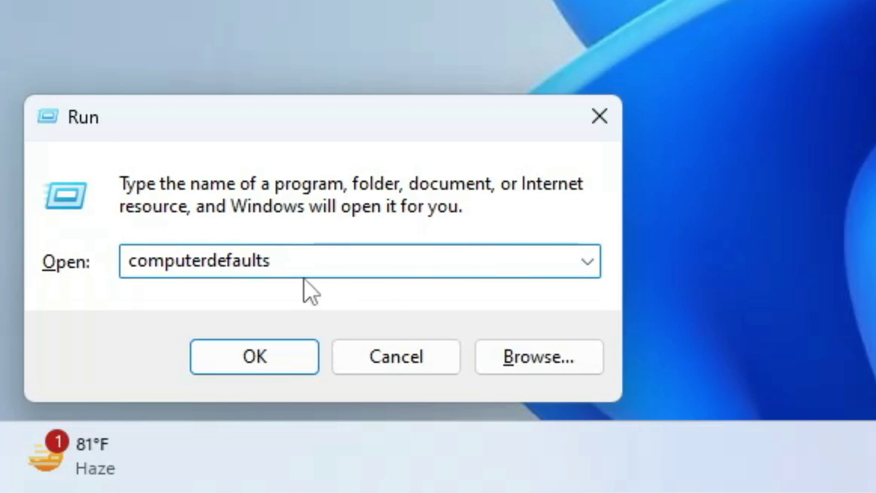
Run computerdefaults to bring up the Default apps page in Settings.
key(Return)
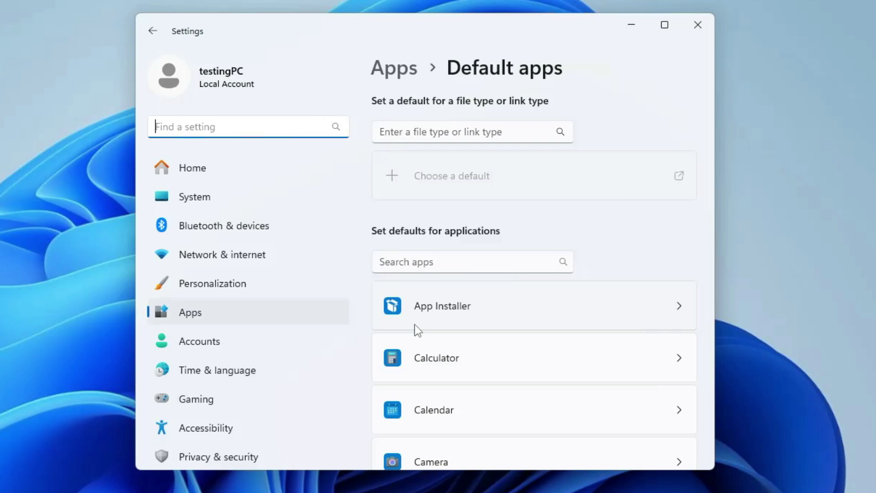
Scroll the Default apps list and review Microsoft Edge's default file types.
scroll(475, 371, down, 10)
scroll(456, 260, down, 10)
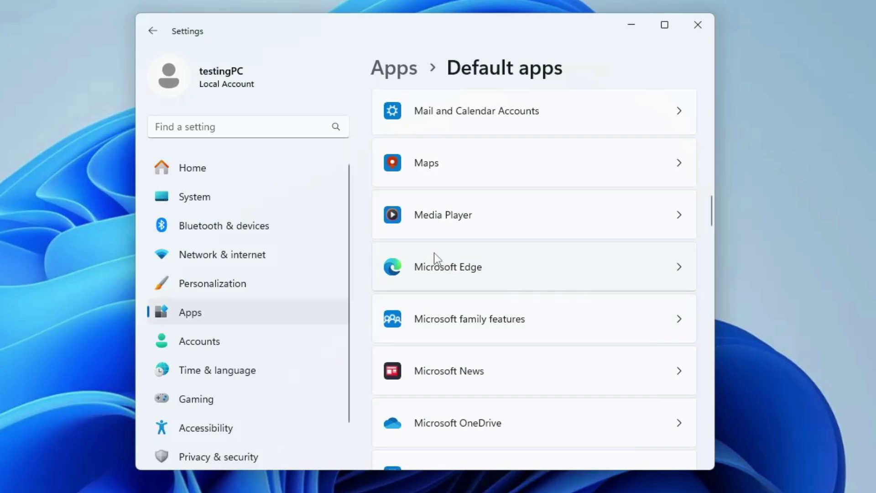
click(466, 271)
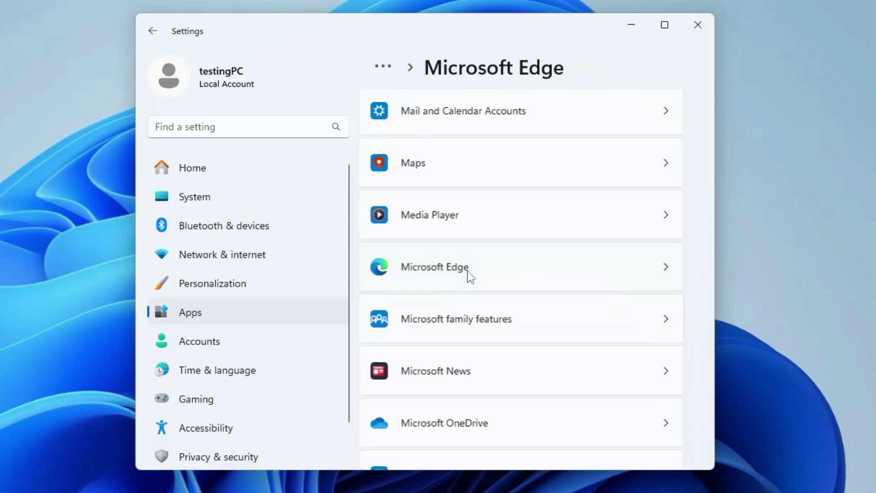
scroll(482, 174, down, 1)
scroll(470, 183, up, 1)
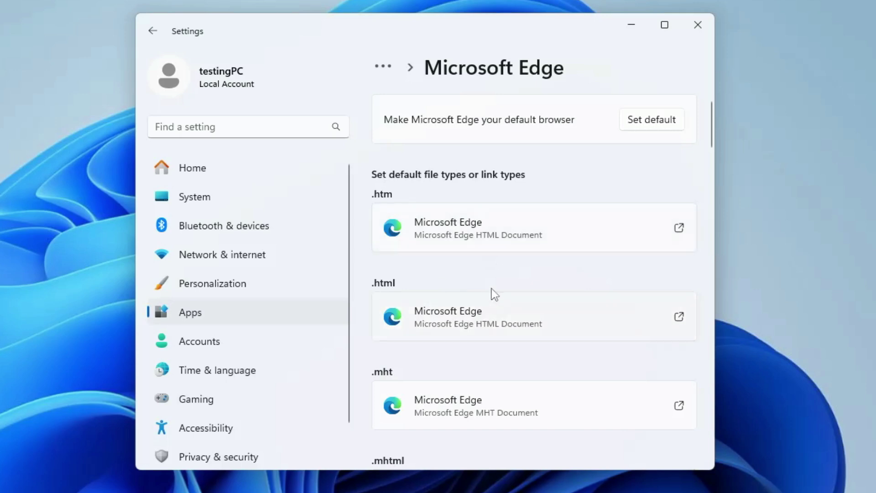
Return to the Default apps list, scroll through it, and enter cttune in Run.
key(alt+Left)
scroll(401, 185, down, 4)
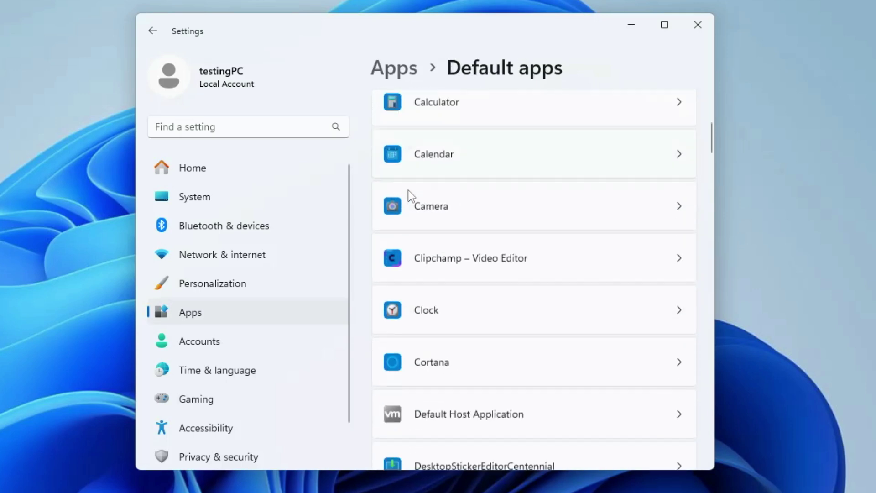
scroll(411, 197, down, 6)
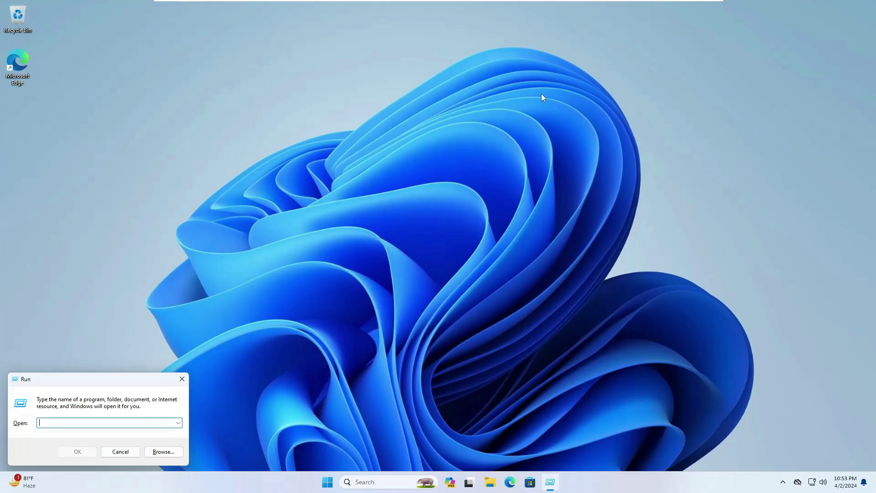
text(cttune)
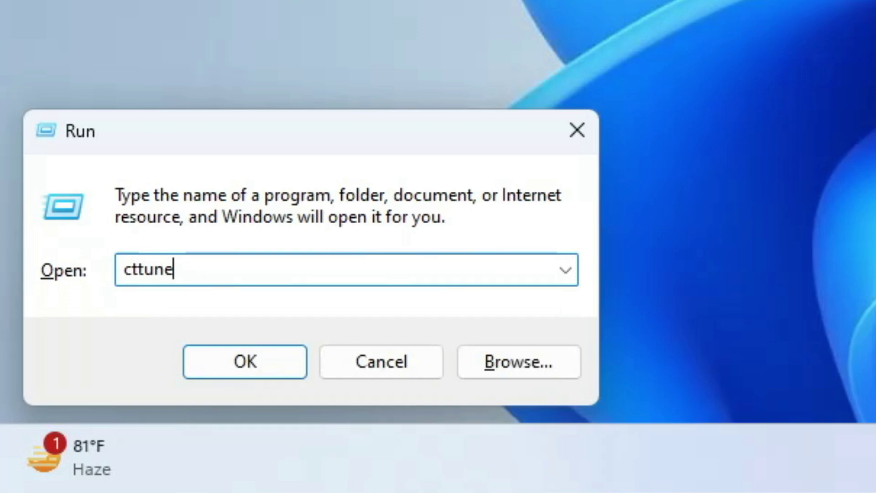
Launch the ClearType Text Tuner, reposition it, and start tuning with ClearType on.
key(Return)
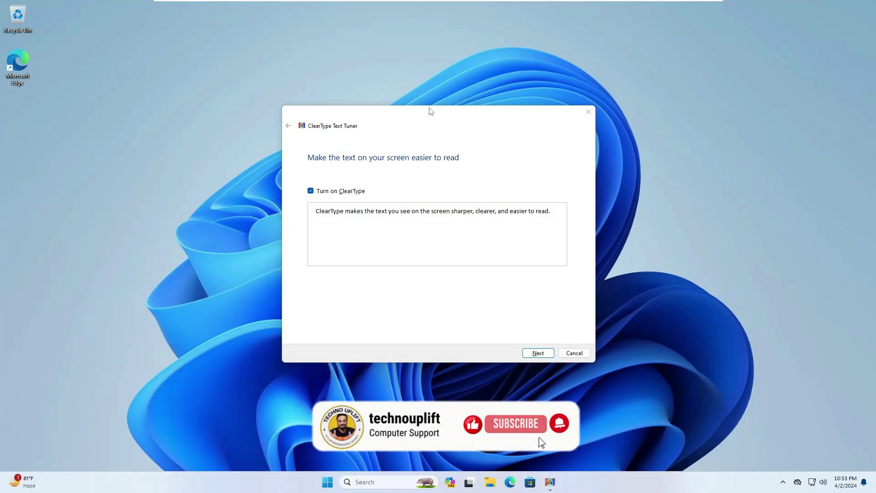
drag(423, 118, 463, 124)
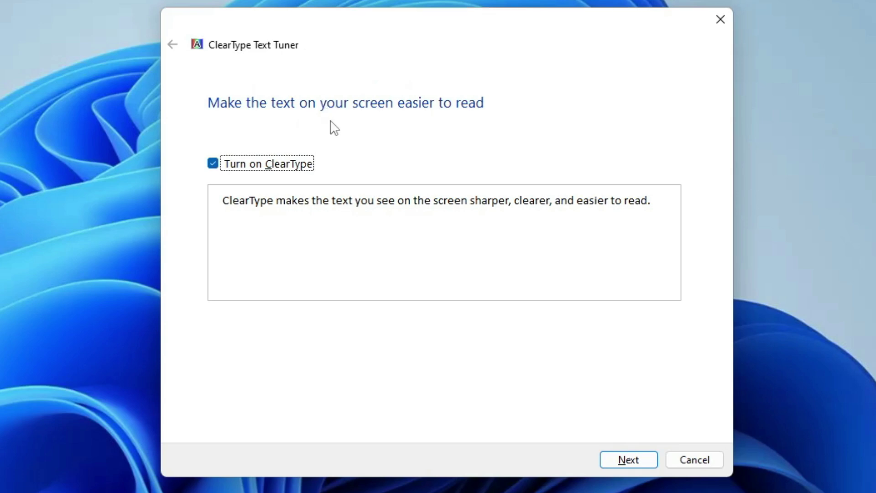
click(628, 457)
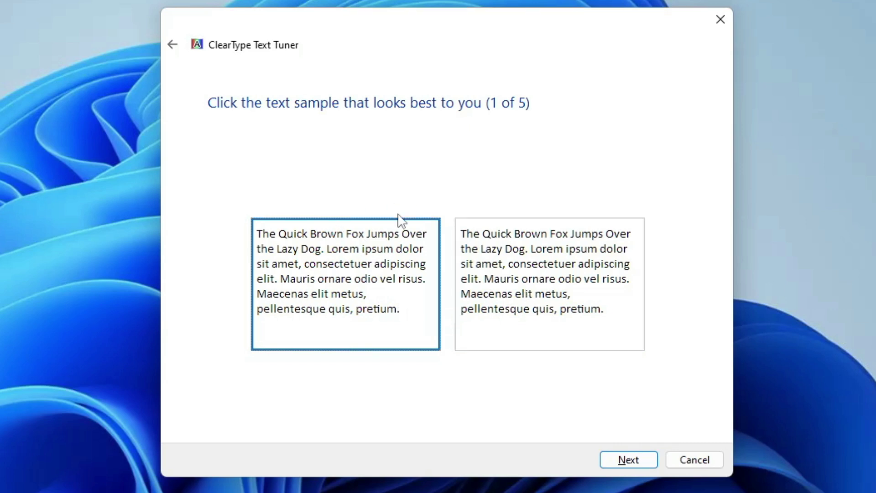
Pick the right sample on page 1 and the top-left sample on page 2.
click(517, 260)
click(414, 277)
click(593, 333)
click(622, 461)
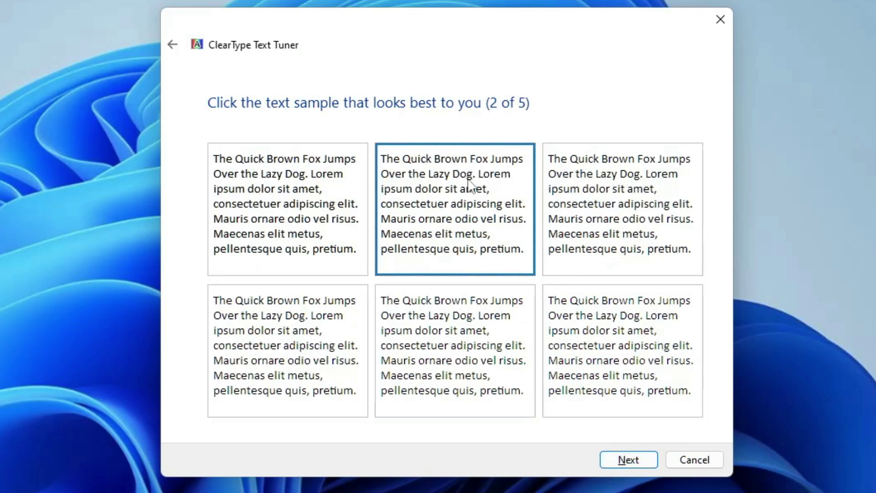
click(340, 257)
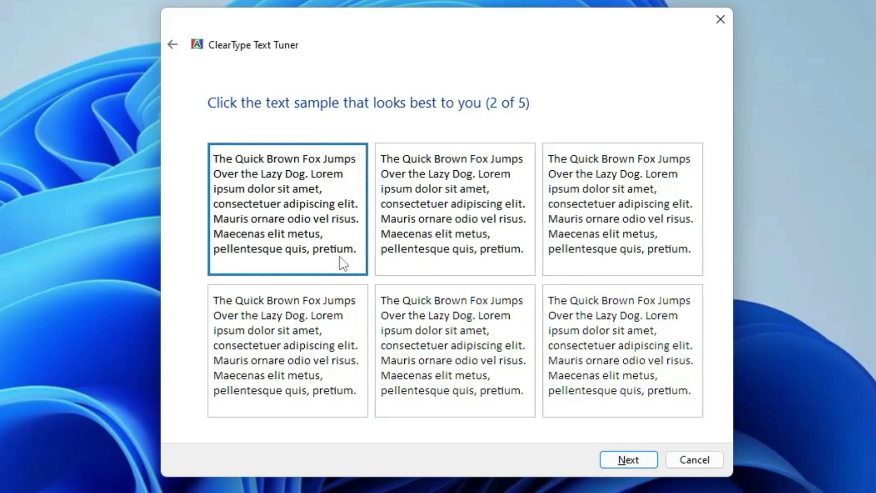
click(611, 461)
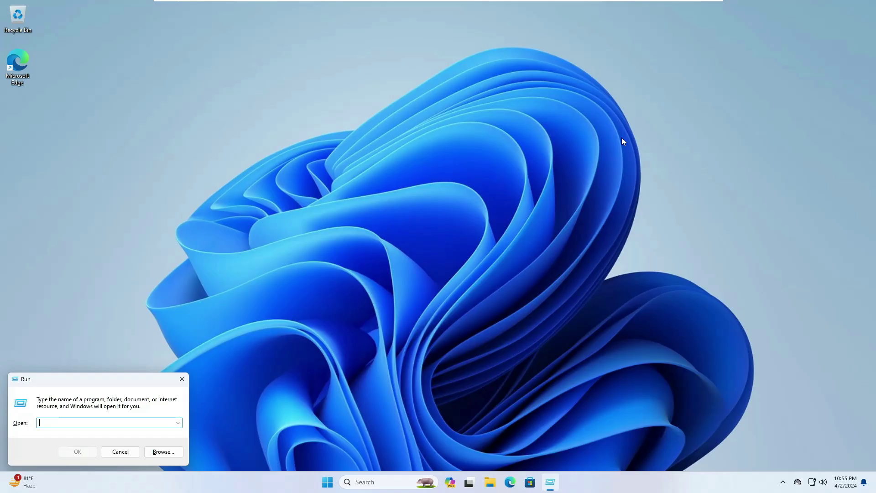
Launch dxdiag with driver digital-signature checking allowed and reposition its window.
text(dxdiag)
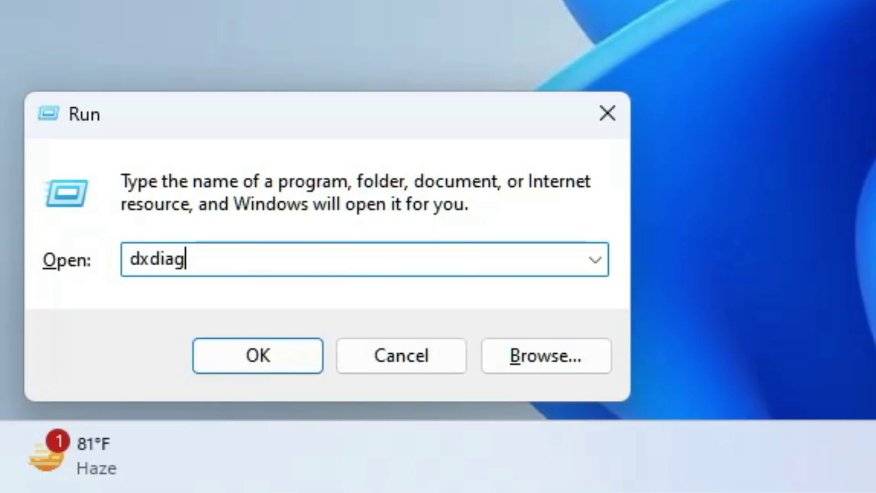
key(Return)
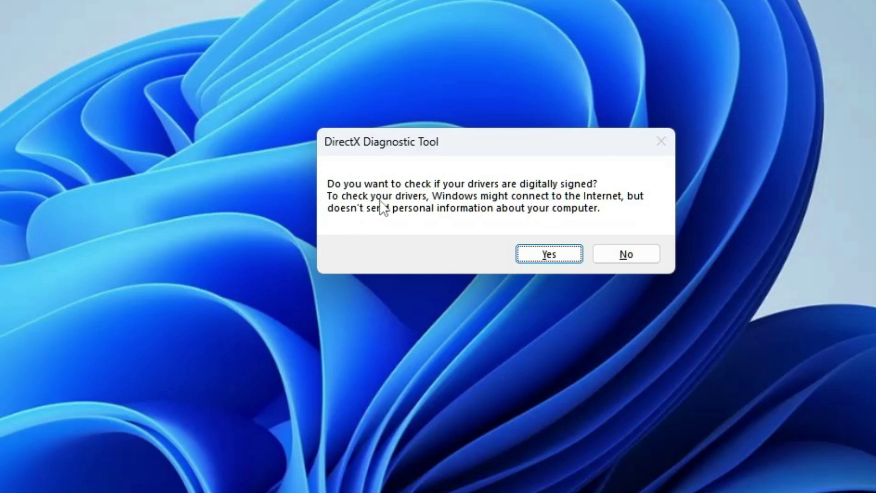
click(560, 251)
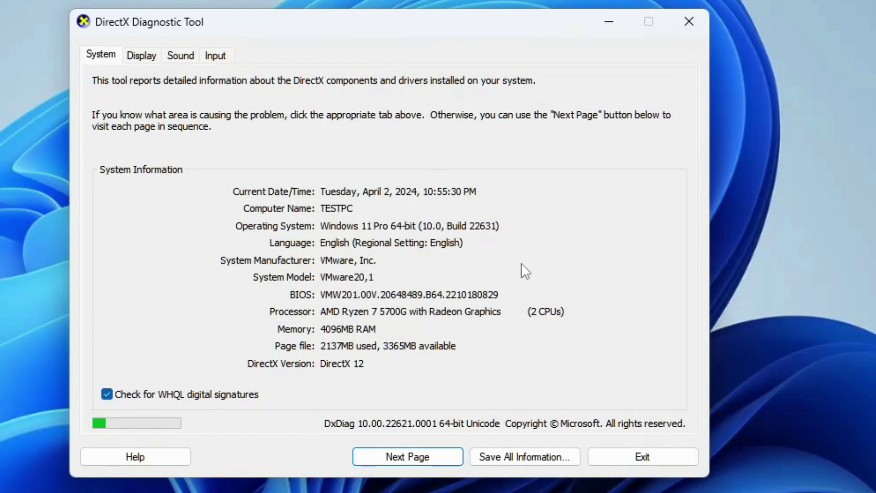
drag(333, 20, 483, 63)
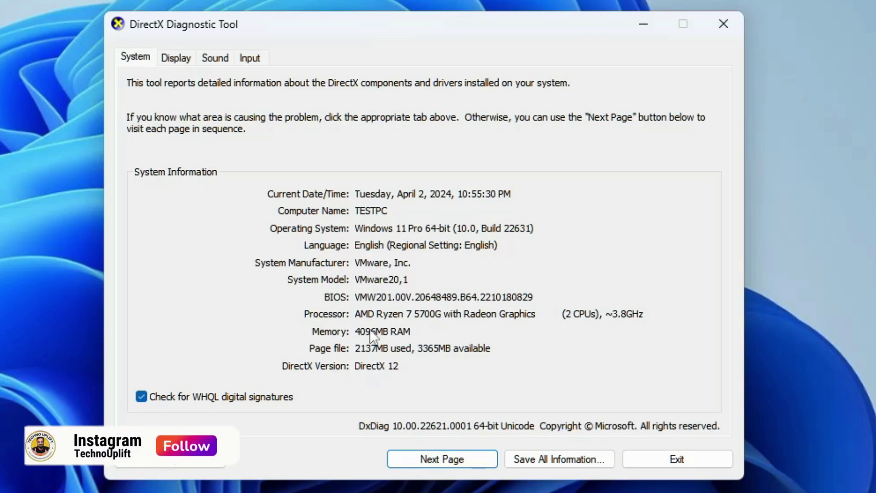
Review the Display, Sound and Input device pages of the DirectX diagnostics.
click(180, 58)
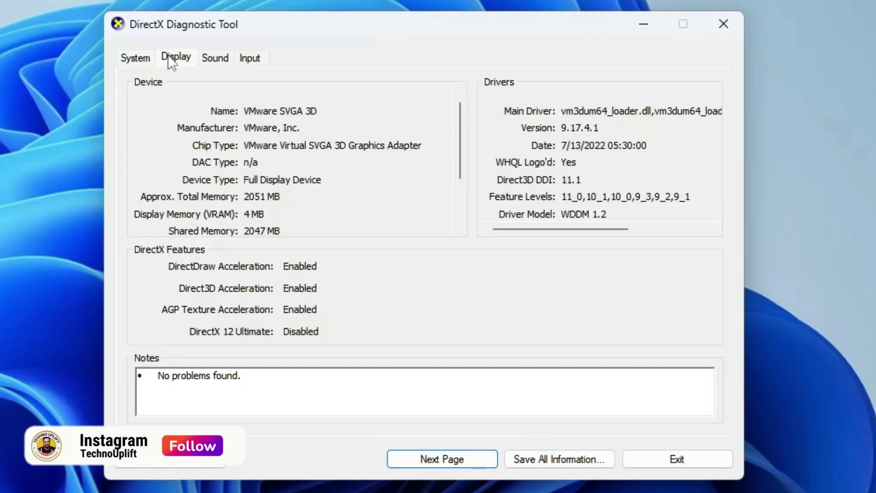
click(219, 57)
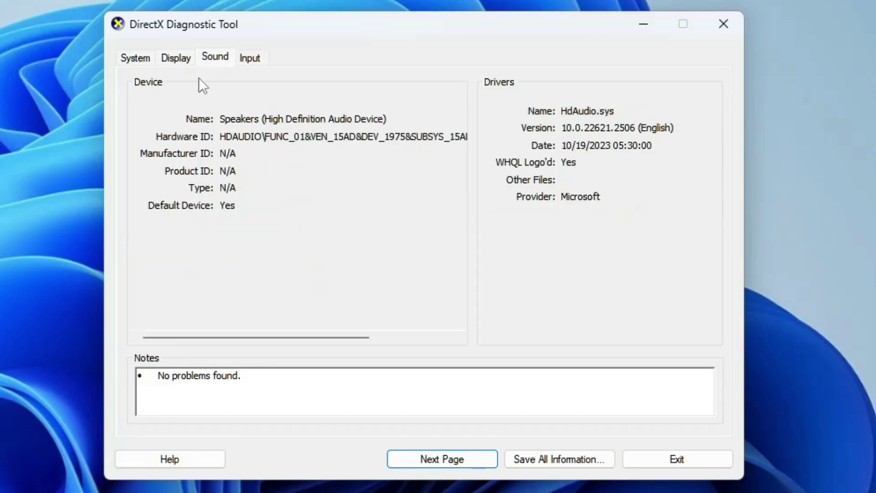
click(251, 58)
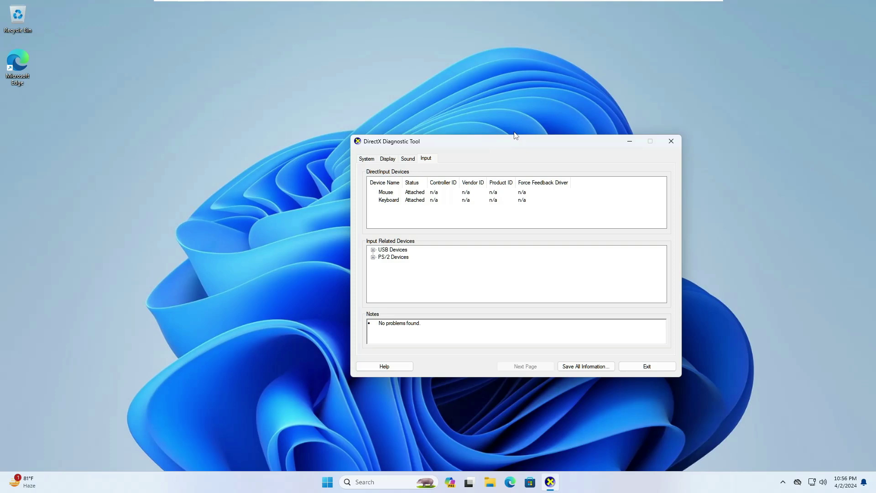
key(super+r)
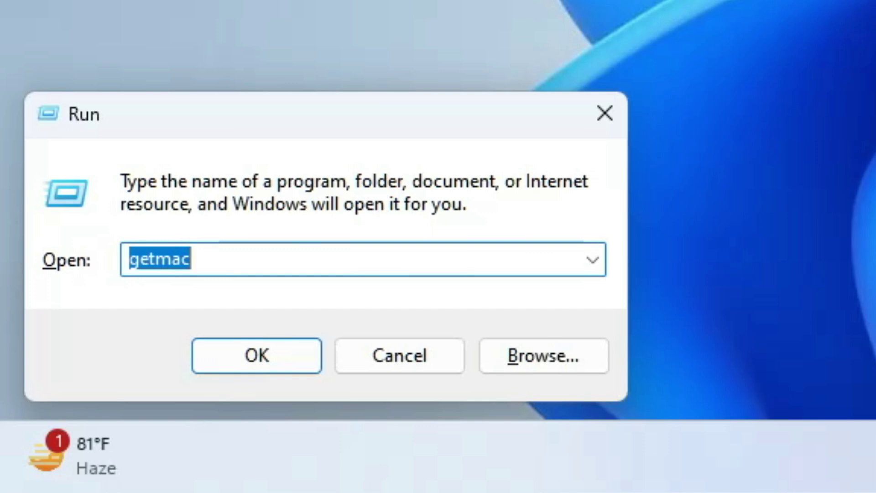
Launch msconfig and switch the General startup selection from Selective to Diagnostic startup.
text(msconfig)
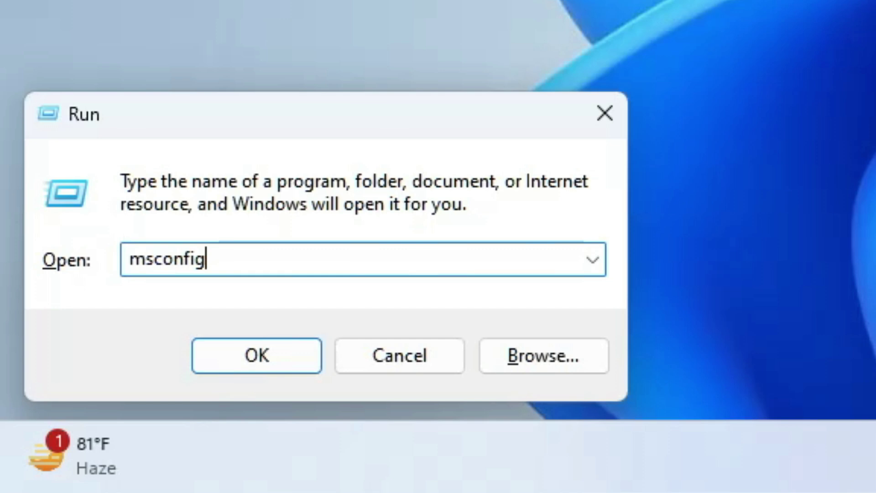
key(Return)
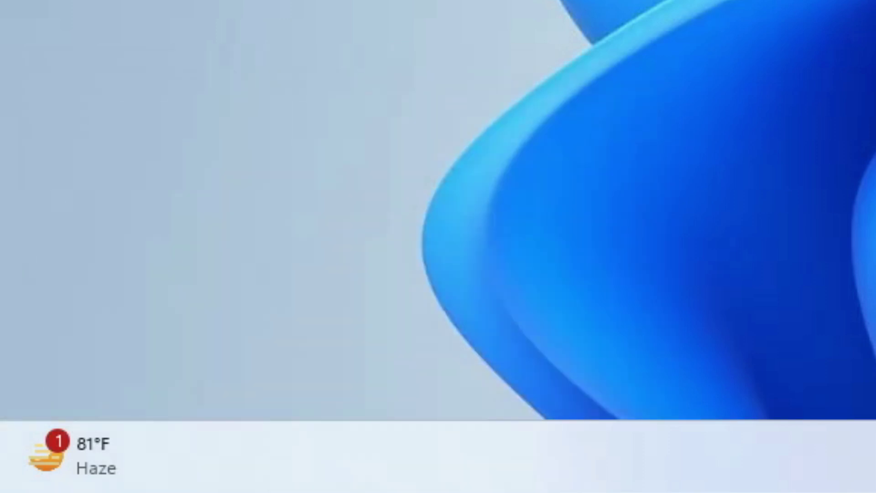
drag(416, 154, 466, 153)
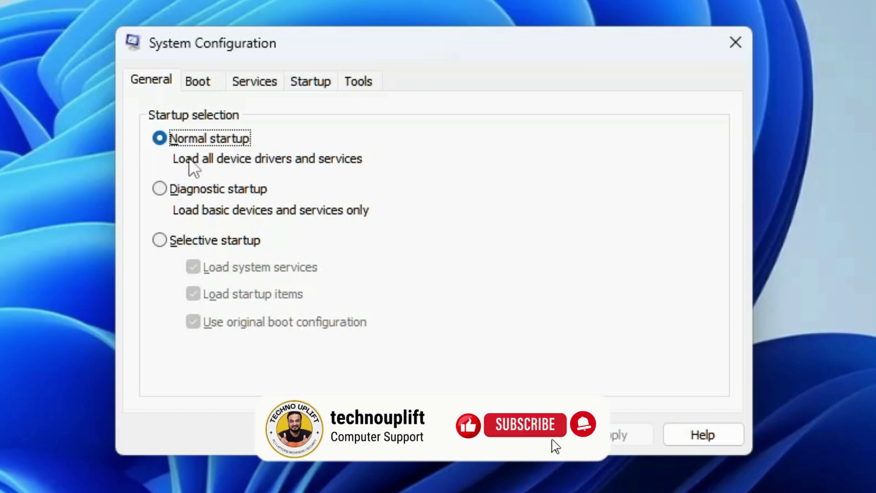
click(160, 241)
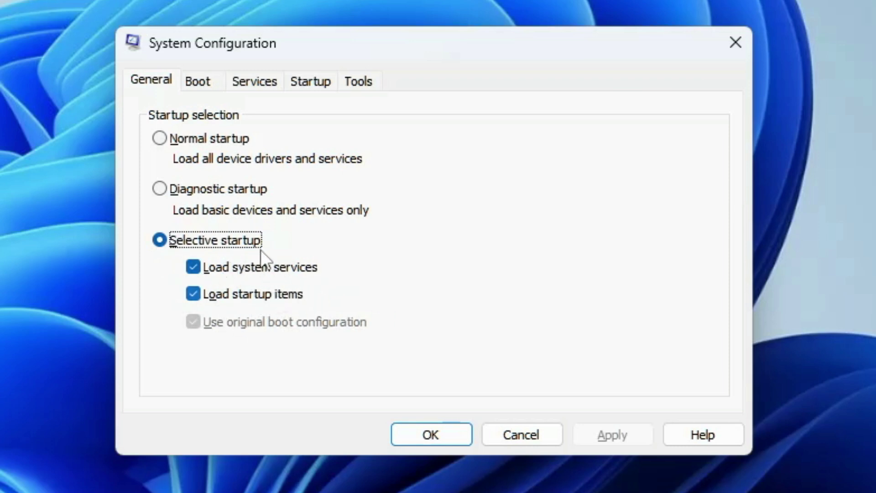
click(224, 192)
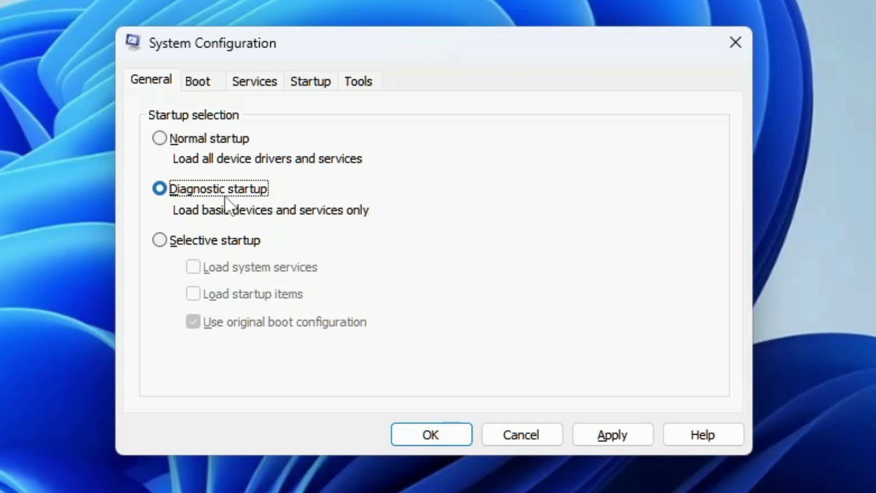
On the Boot tab, try Safe boot with Network, then leave Safe boot unchecked.
click(210, 78)
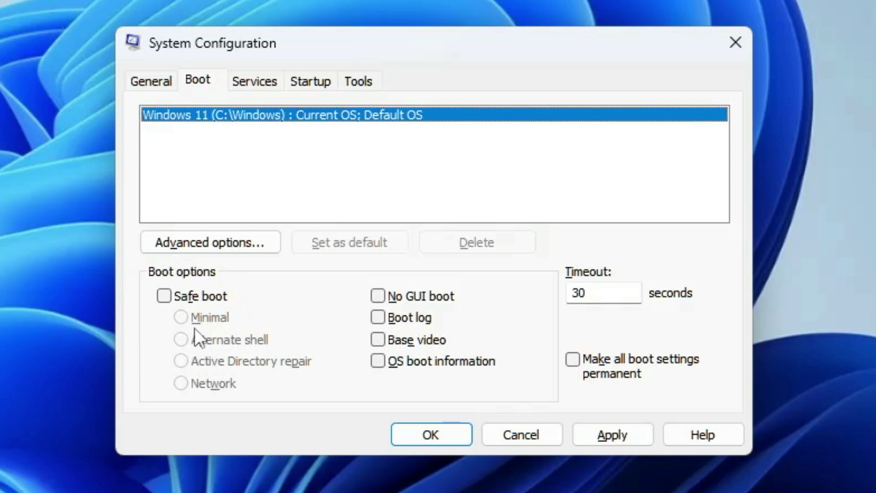
click(165, 295)
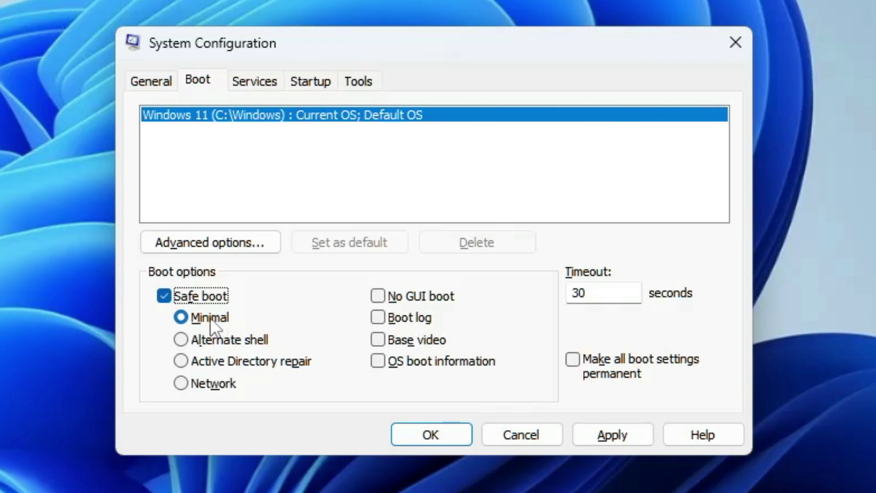
click(214, 387)
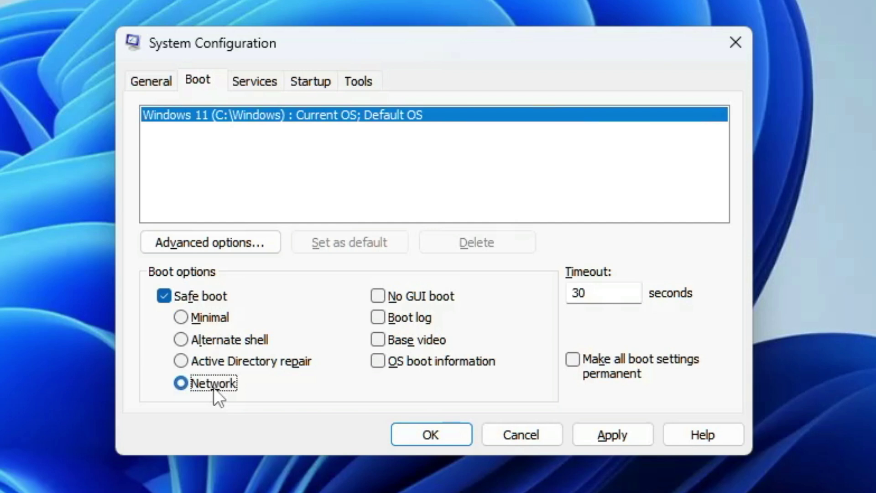
click(190, 296)
Look through the Services, Startup and Tools pages of System Configuration.
click(271, 79)
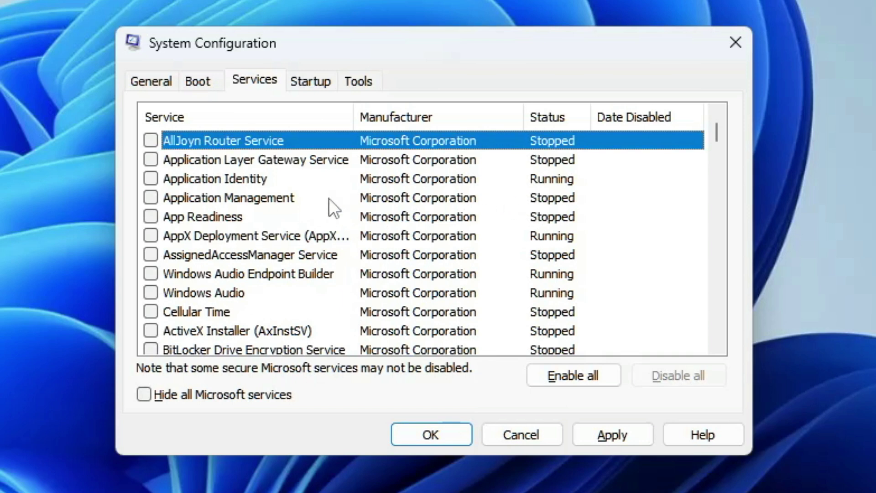
click(330, 78)
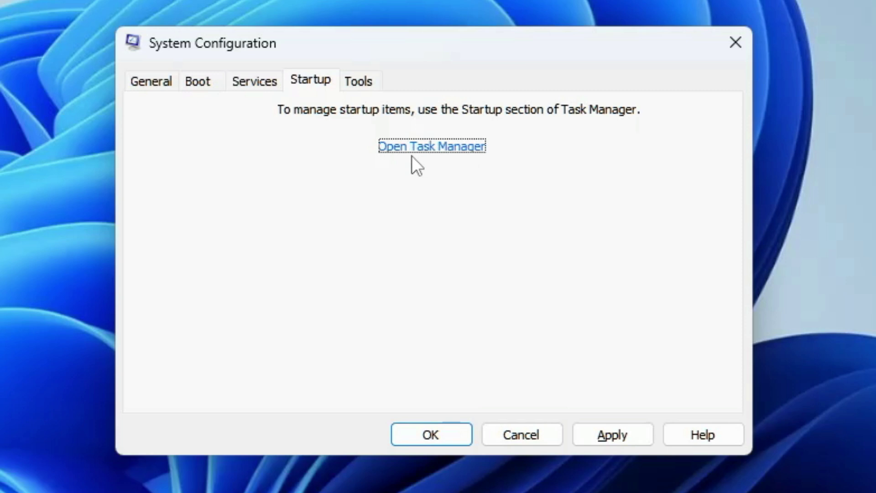
click(360, 82)
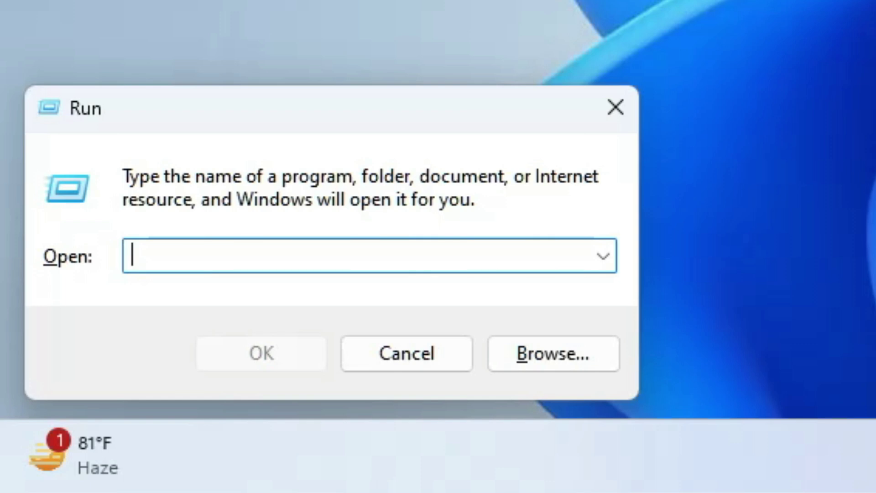
Launch msinfo32 and check the OS Manufacturer, System Name and Processor entries.
text(msinfo)
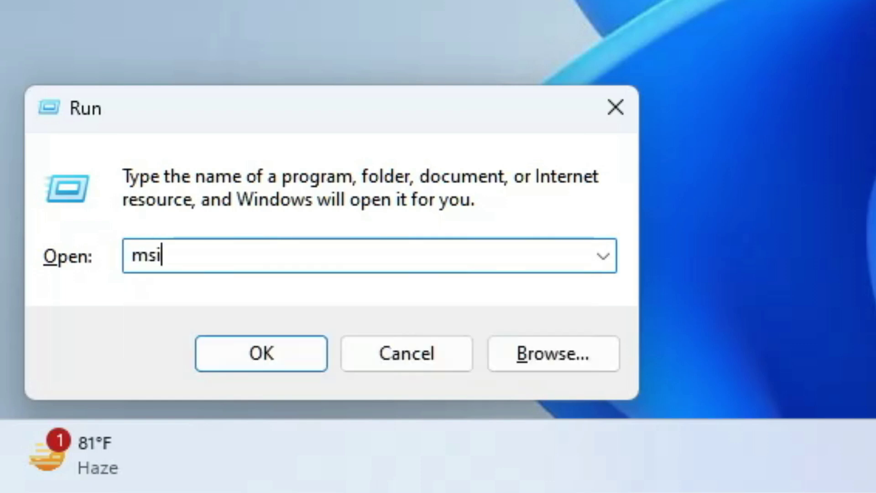
text(32)
key(Return)
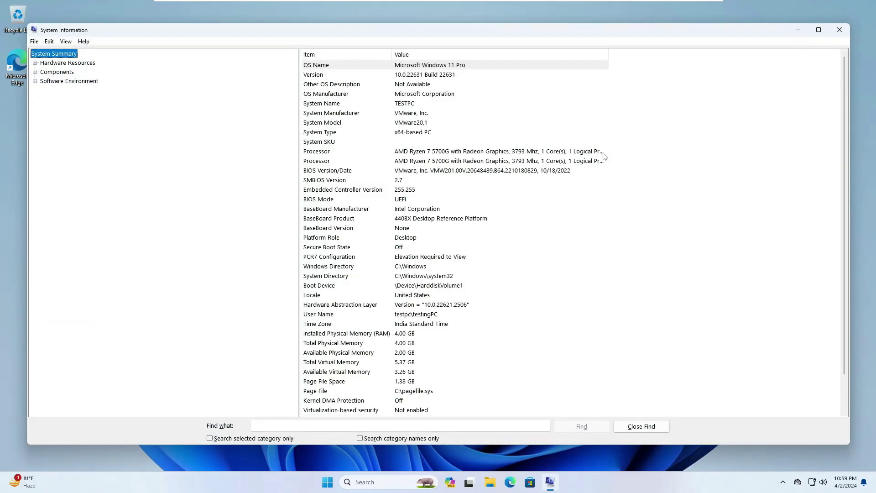
mouse_move(739, 34)
mouse_down()
mouse_move(766, 49)
mouse_move(751, 47)
mouse_up()
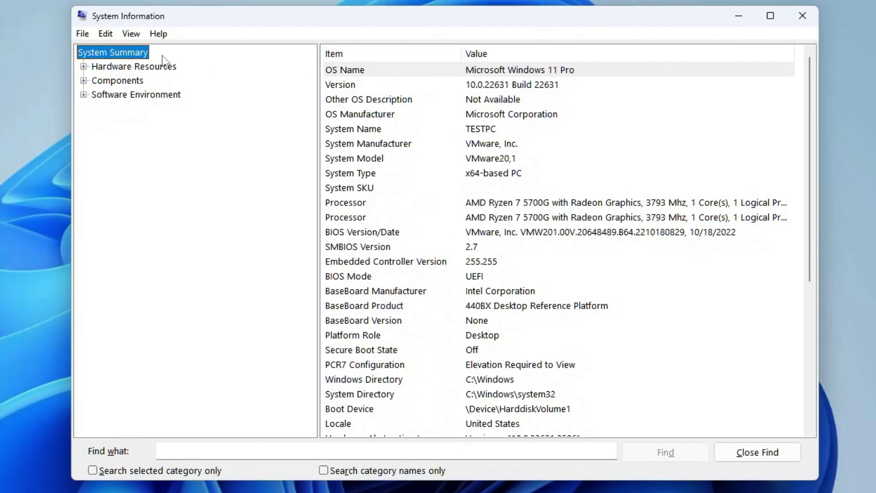
click(347, 115)
click(351, 130)
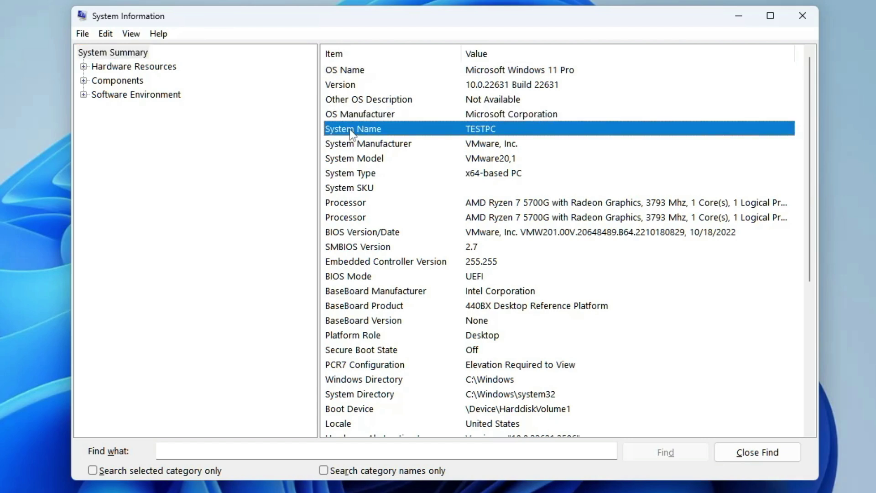
click(364, 202)
Check the BIOS Version/Date, UEFI BIOS Mode and 4.00 GB Installed Physical Memory entries.
scroll(363, 203, down, 1)
click(375, 188)
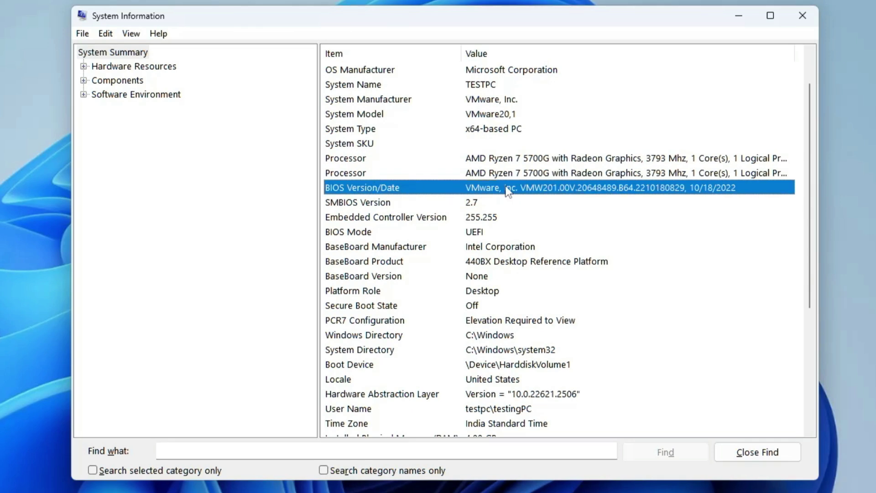
click(375, 233)
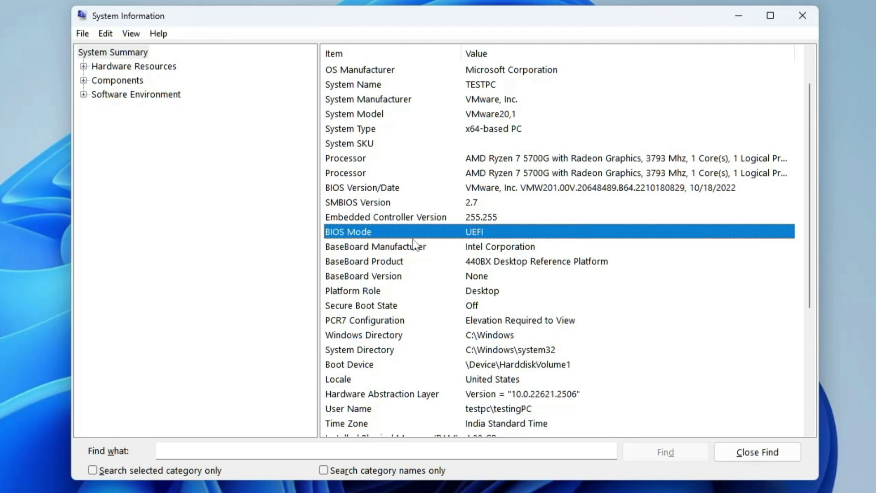
scroll(383, 281, down, 2)
scroll(396, 263, down, 1)
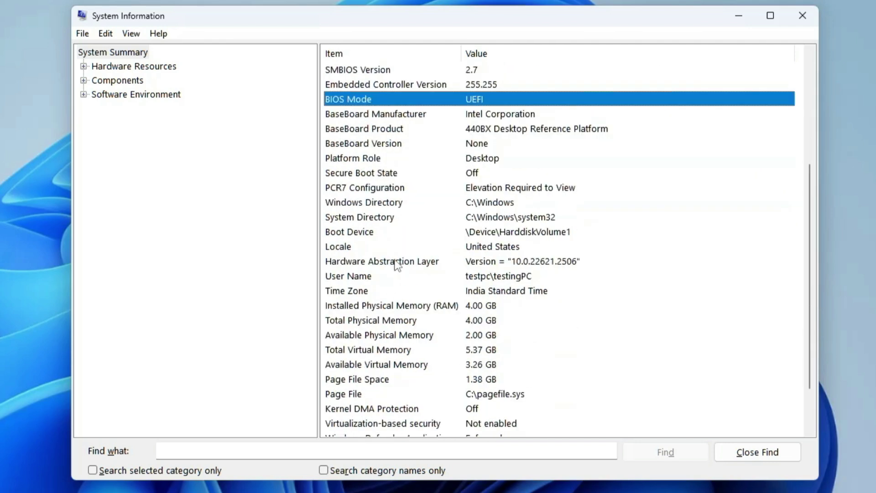
click(387, 312)
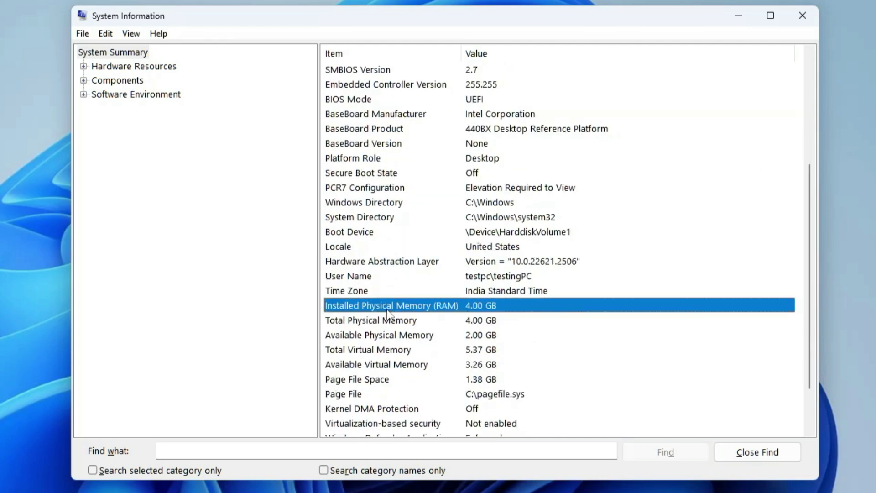
scroll(389, 310, down, 1)
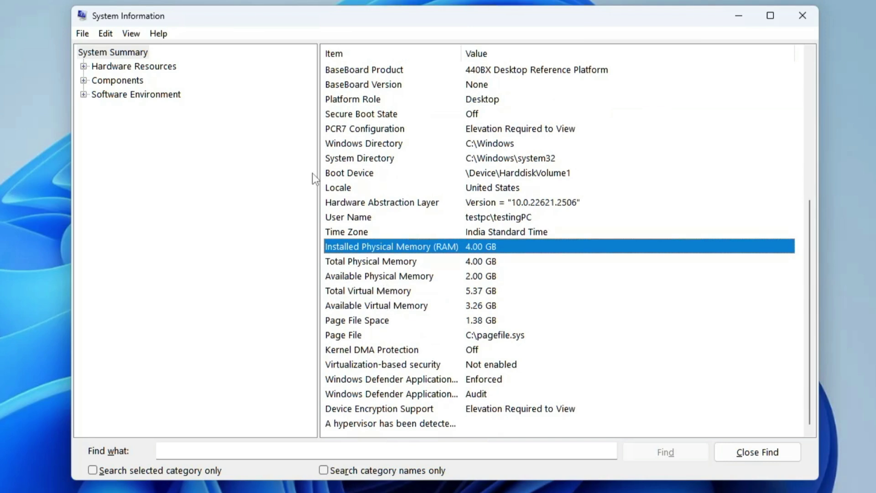
scroll(333, 173, up, 2)
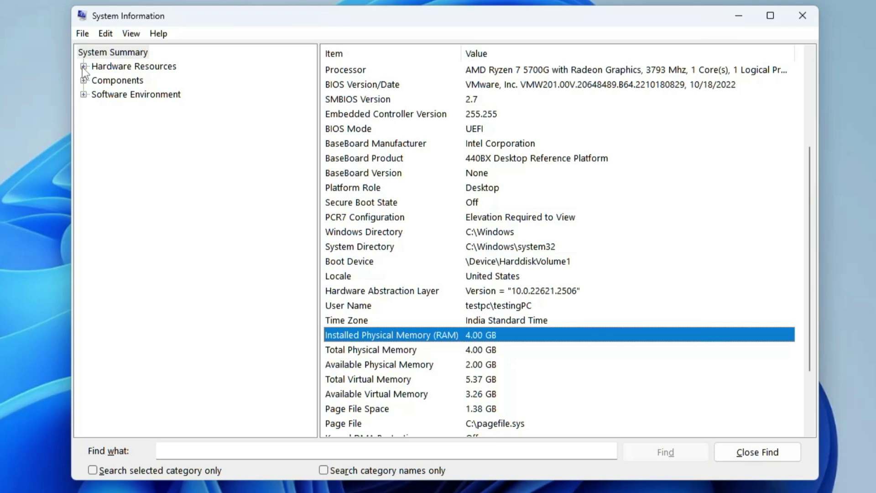
click(83, 67)
Browse Conflicts/Sharing, Memory, Display and Sound Device, and expand Software Environment.
click(130, 81)
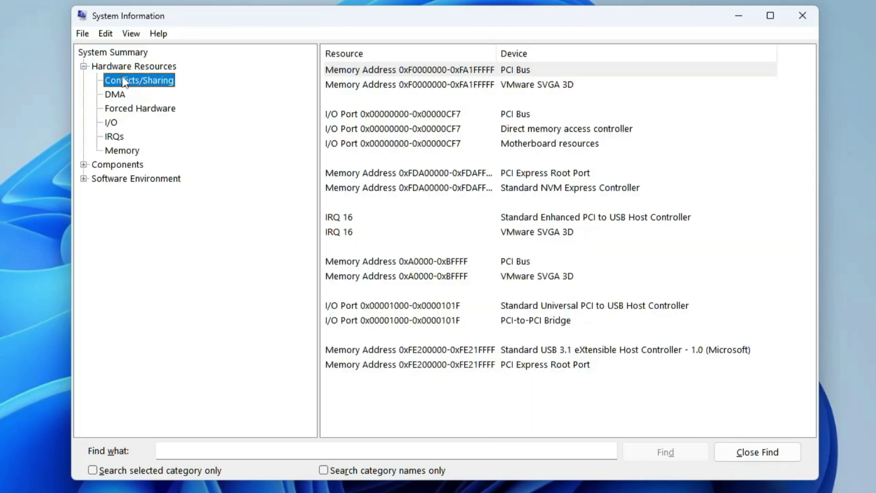
click(120, 151)
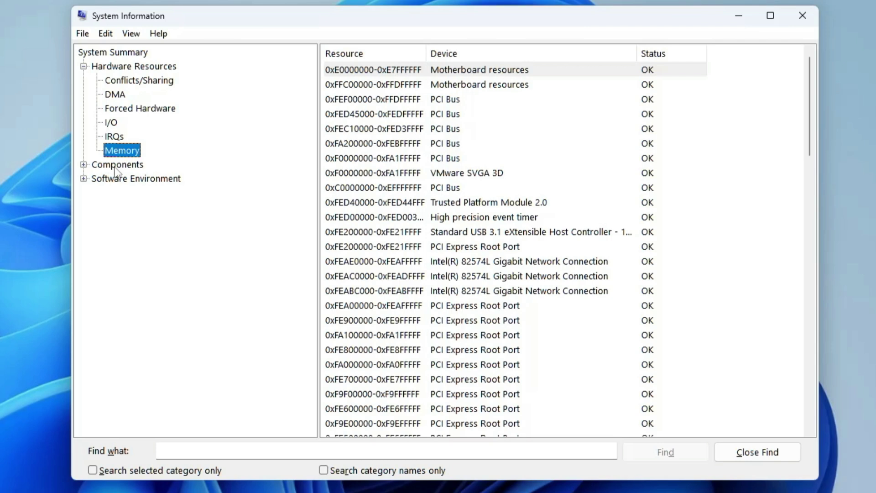
click(118, 165)
click(84, 164)
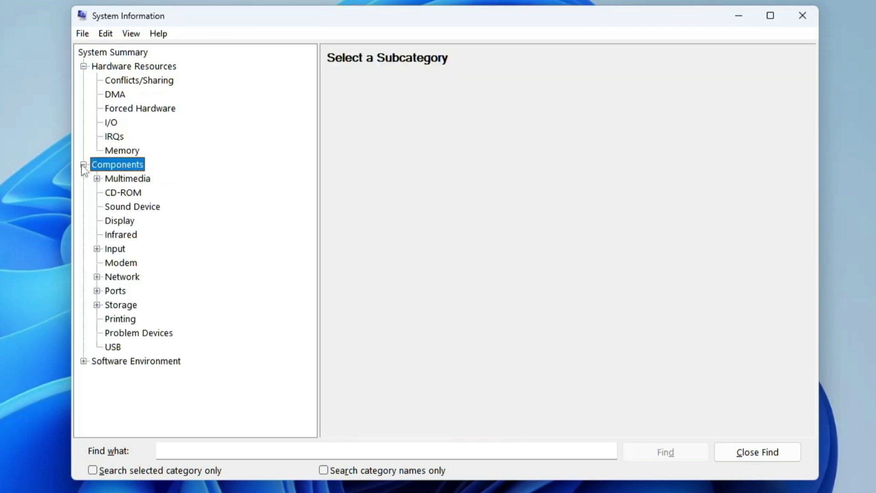
click(122, 222)
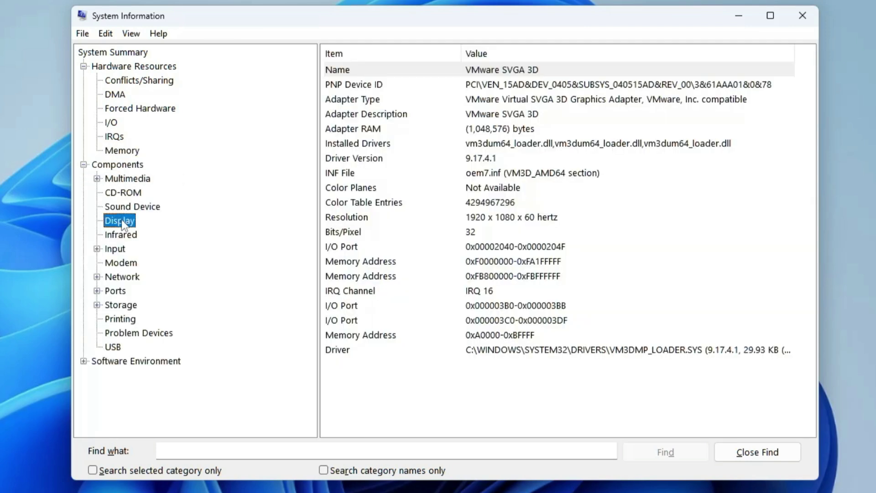
click(135, 208)
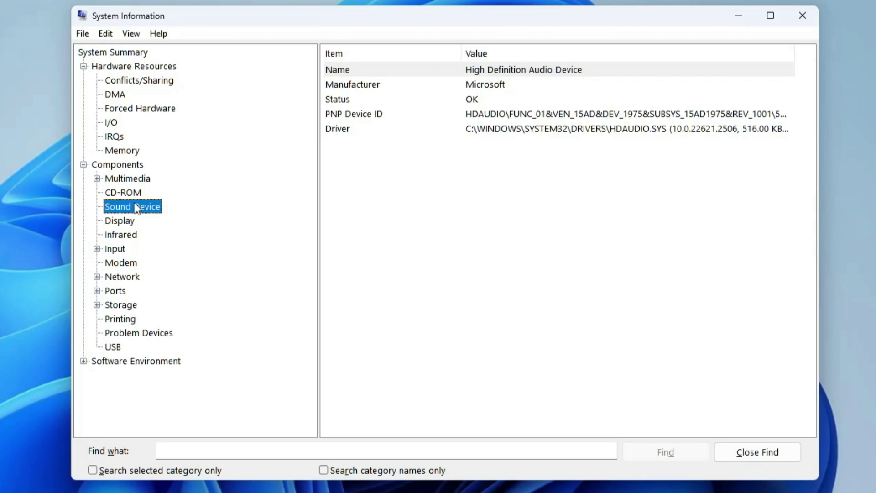
click(84, 361)
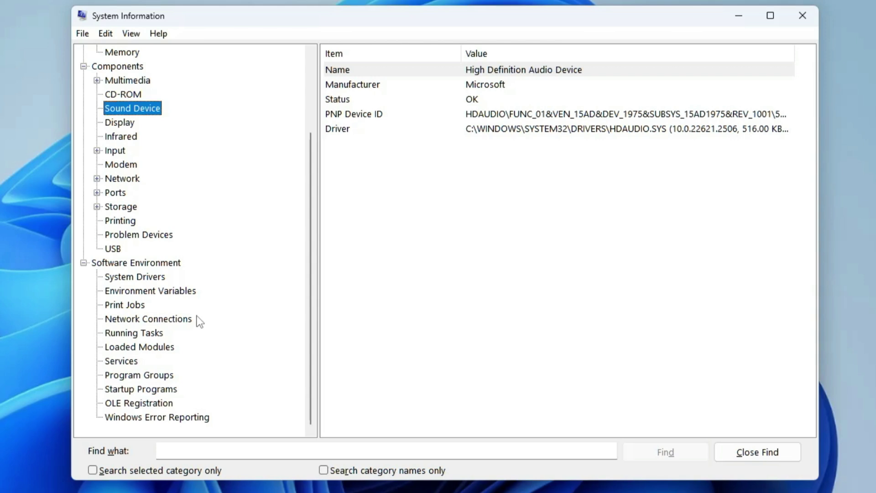
Open powercfg.cpl, try the Balanced plan, then return to High performance.
text(power)
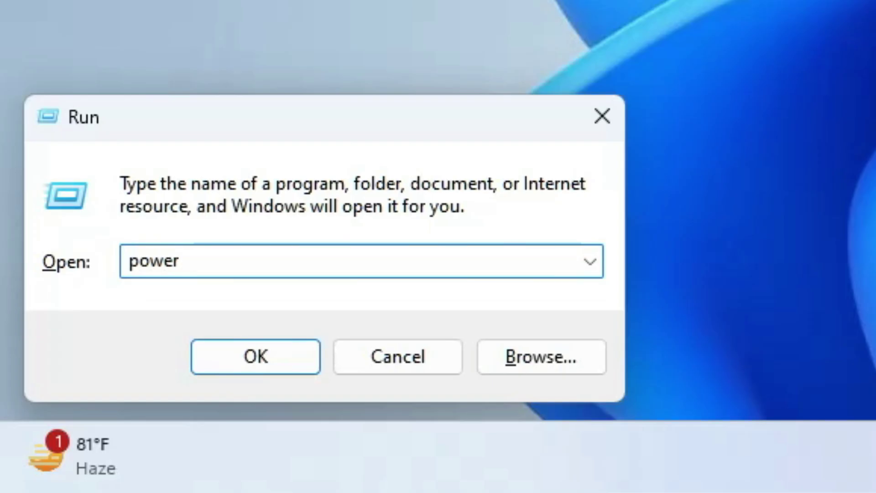
text(cfg.cpl)
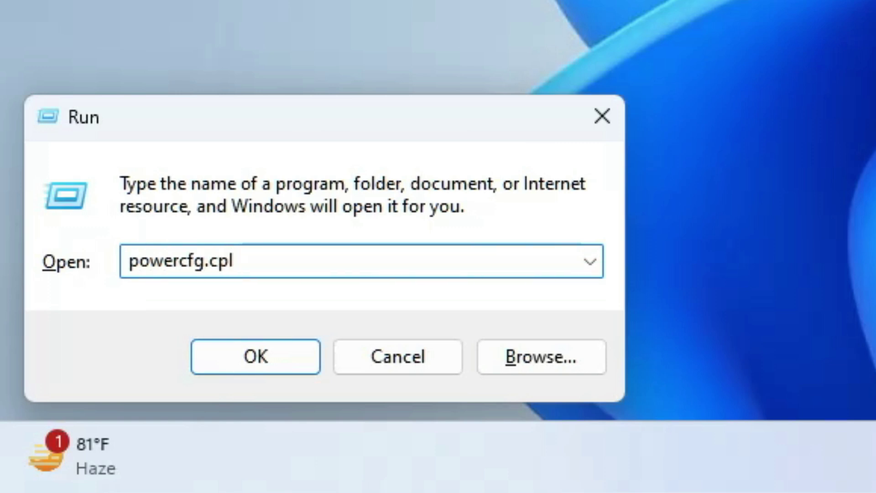
key(Return)
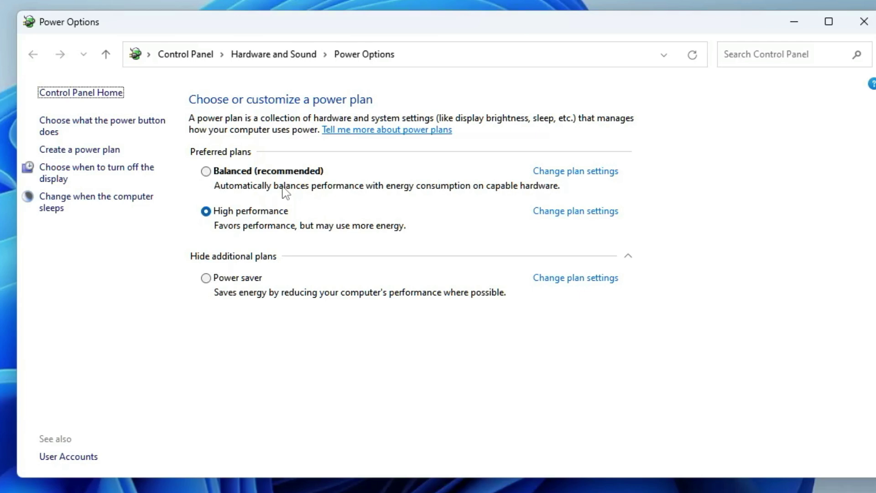
click(244, 171)
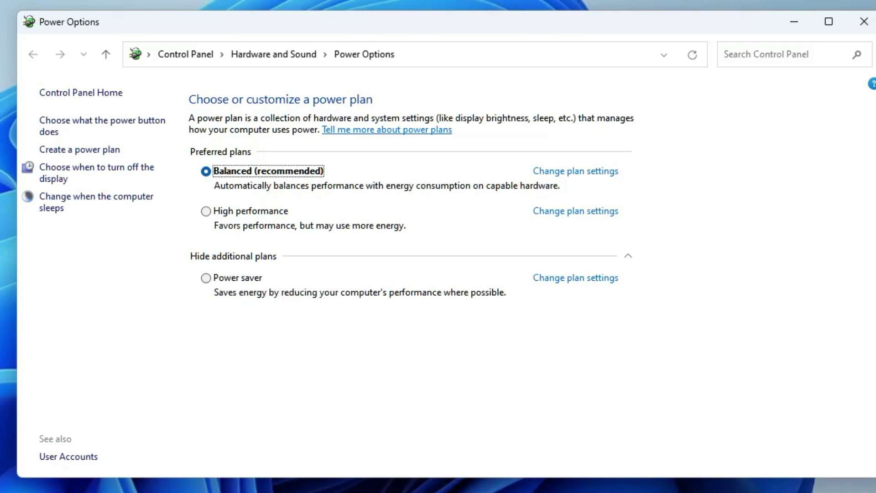
click(204, 210)
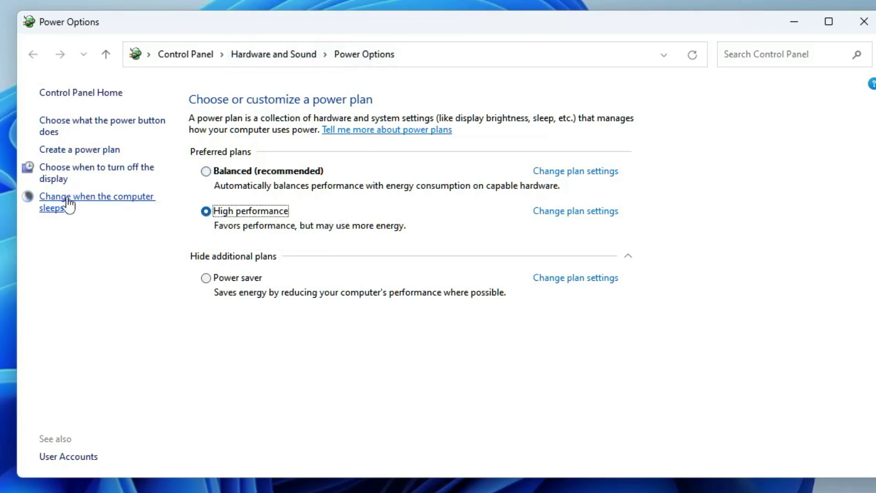
Check the power button settings, return to the plan overview, and close Power Options.
click(99, 132)
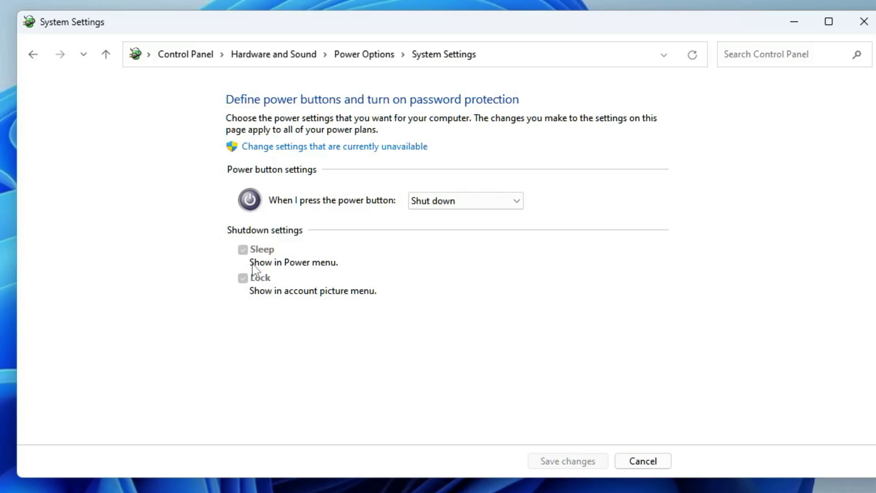
click(33, 55)
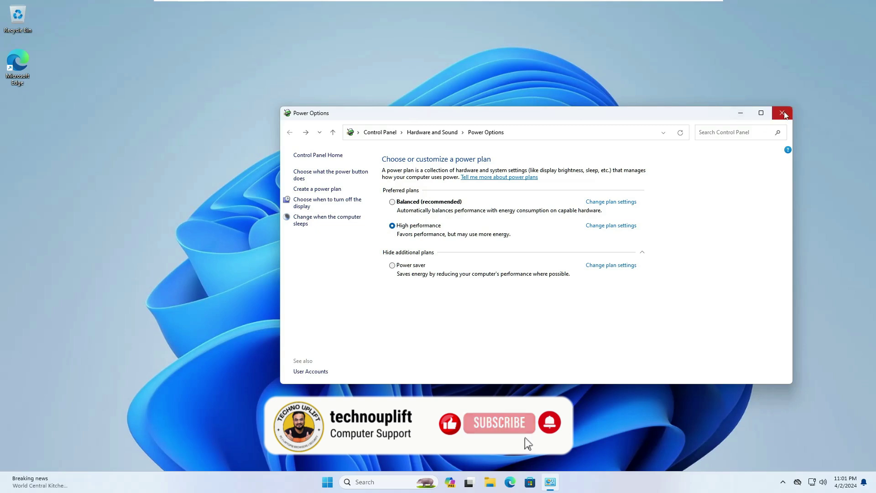
click(783, 113)
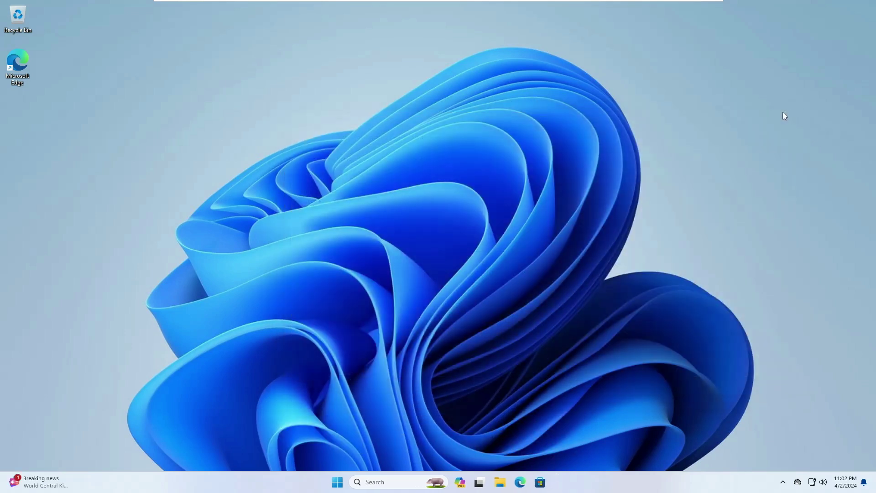
Launch psr from a cleared Run box and move Steps Recorder to the screen centre.
key(super+r)
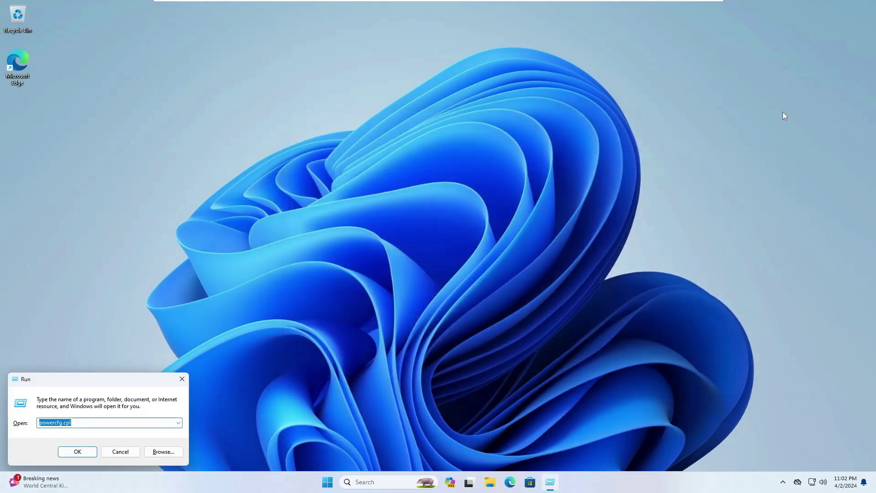
key(BackSpace)
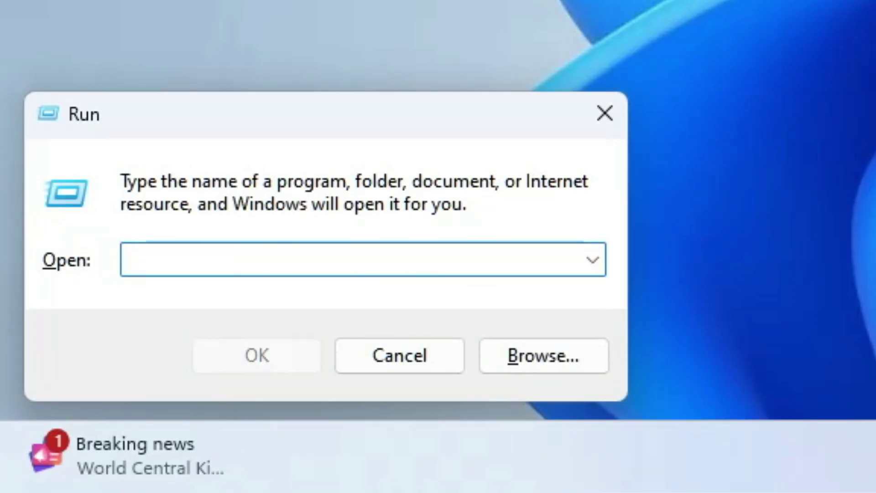
text(psr)
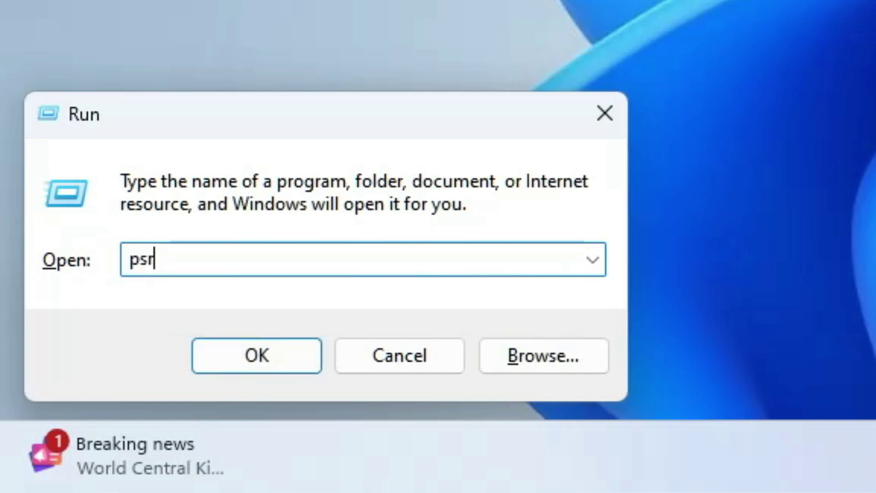
key(Return)
drag(136, 44, 435, 173)
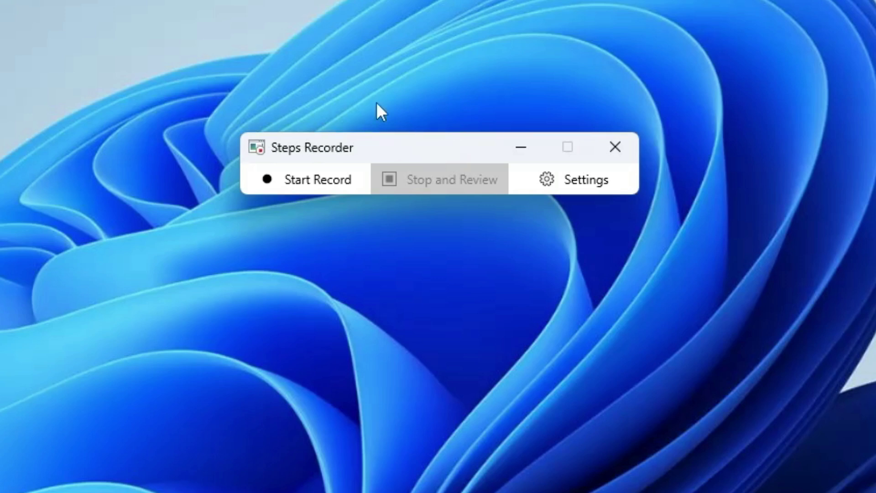
Start a Steps Recorder session, then open and minimize Microsoft Edge and File Explorer.
click(334, 179)
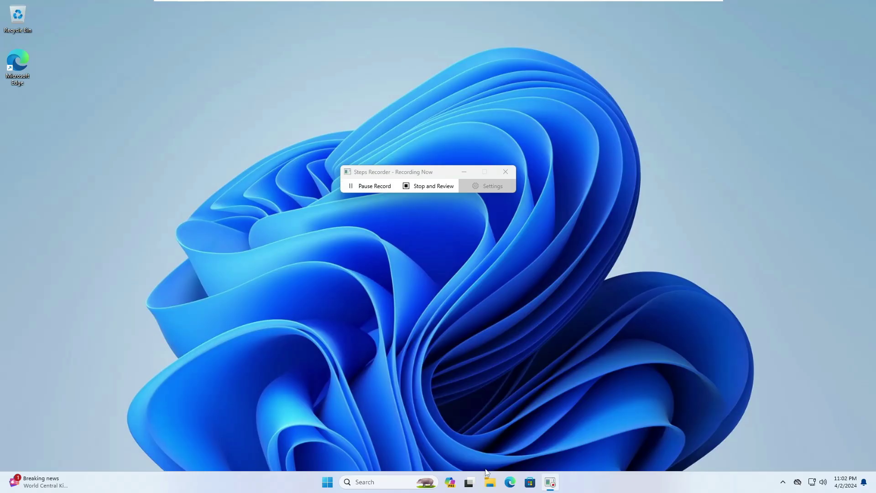
click(510, 483)
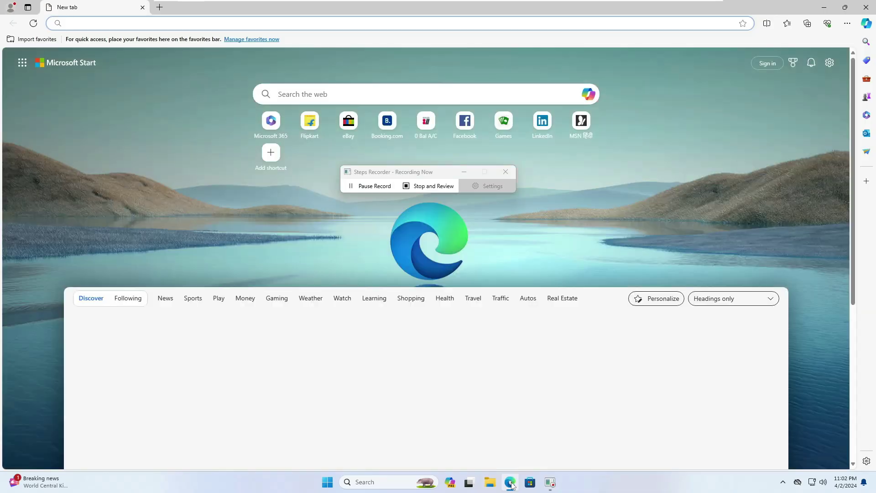
click(511, 484)
click(489, 482)
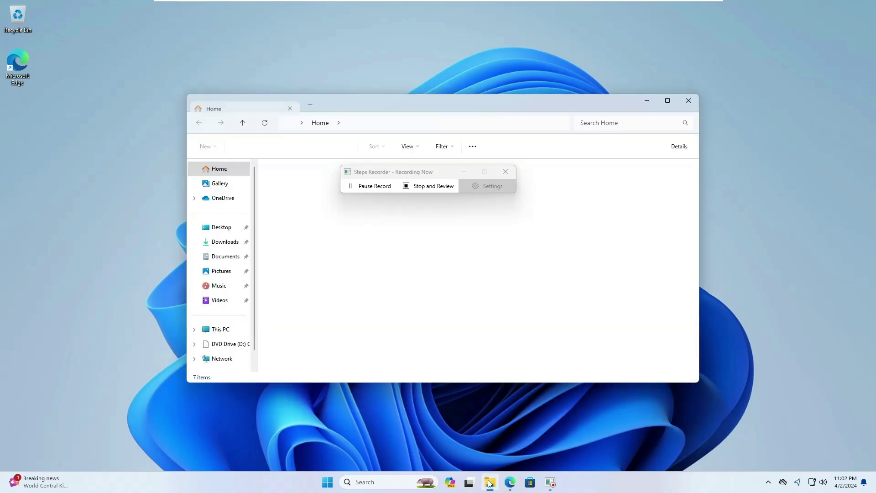
click(489, 482)
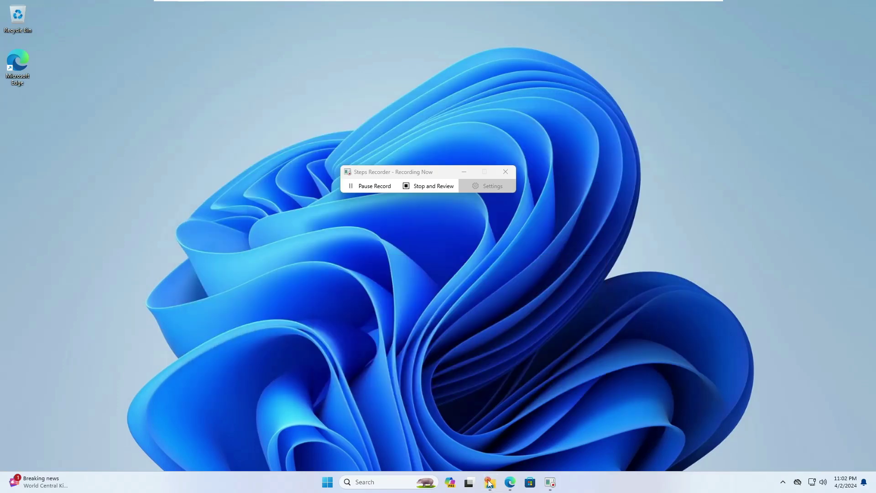
Open Display settings from the desktop's right-click menu, close it, and stop the recording.
right_click(500, 259)
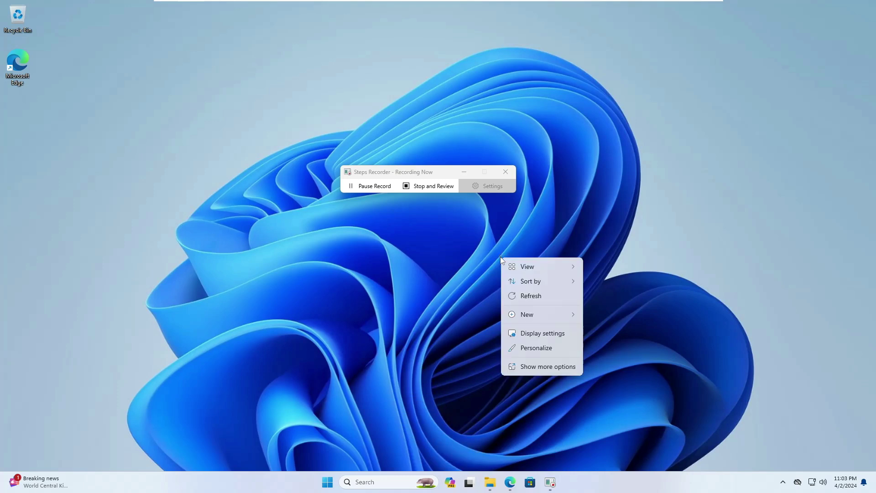
click(532, 334)
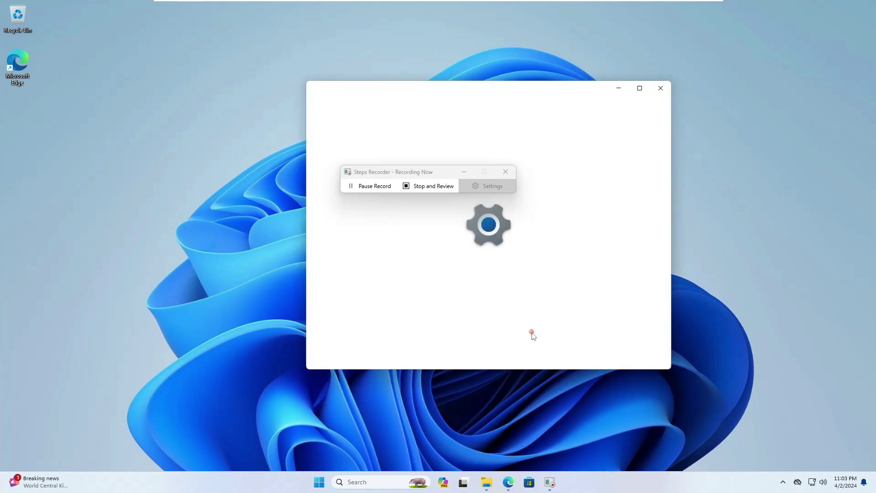
click(663, 88)
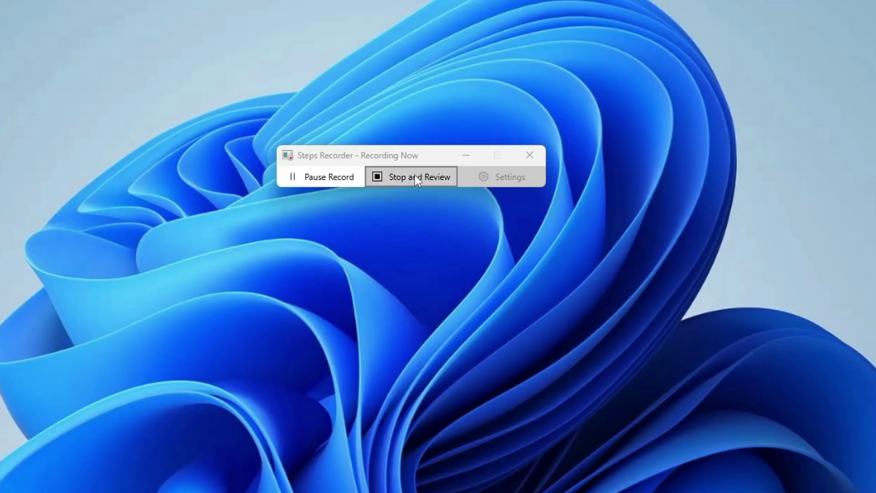
click(416, 175)
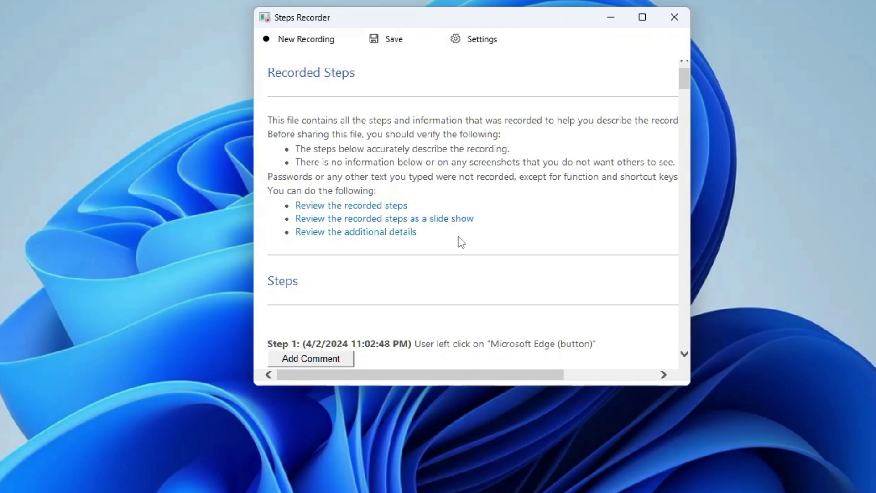
Scroll through the recorded steps and their screenshots.
scroll(459, 236, down, 4)
scroll(462, 246, down, 2)
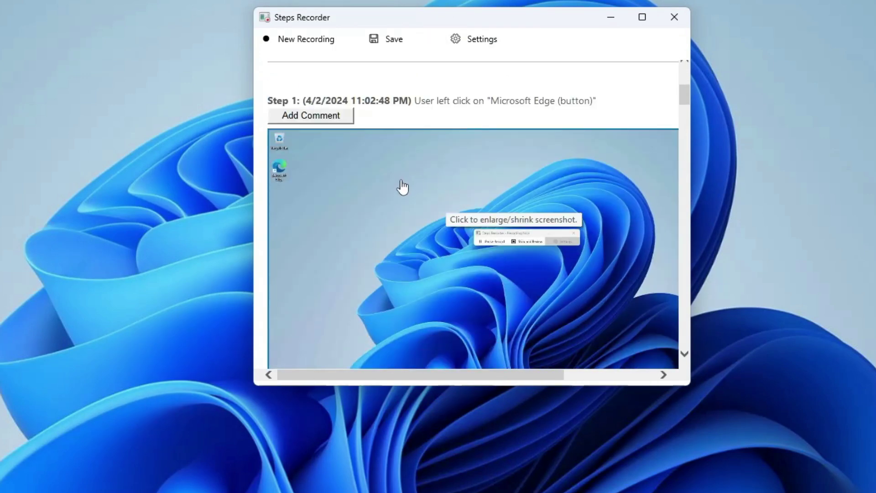
scroll(416, 226, down, 9)
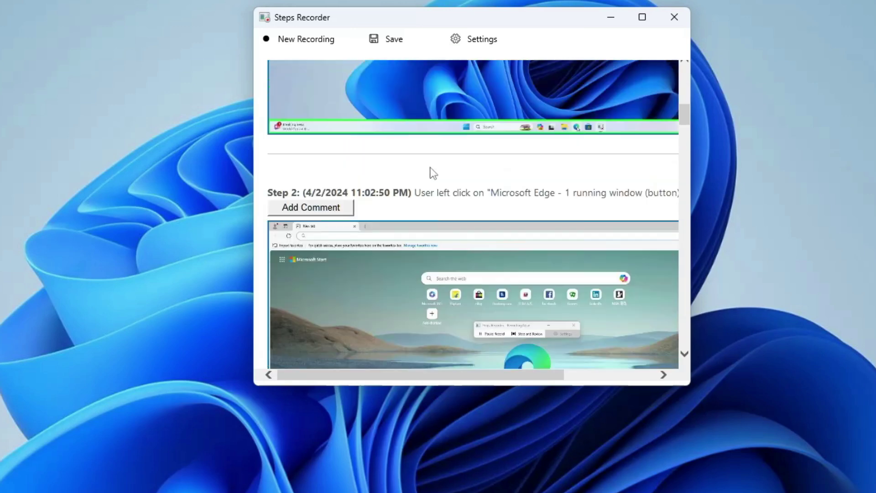
scroll(400, 201, down, 6)
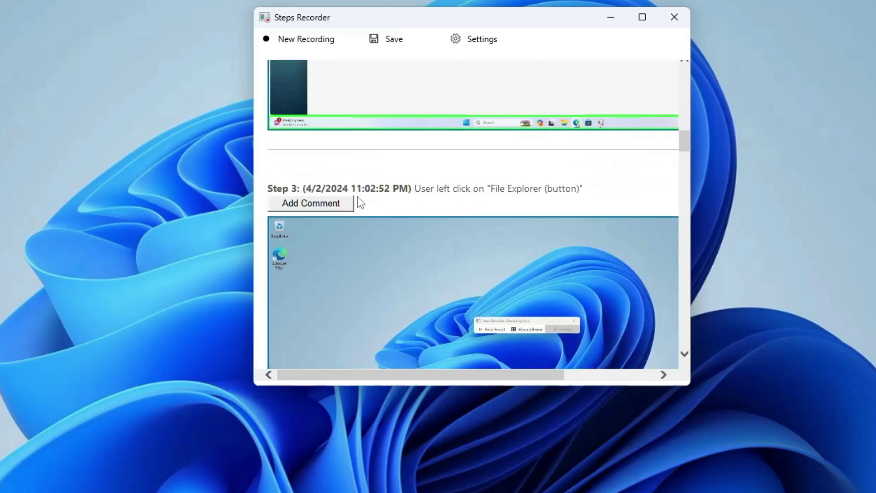
scroll(358, 198, down, 3)
scroll(448, 221, down, 7)
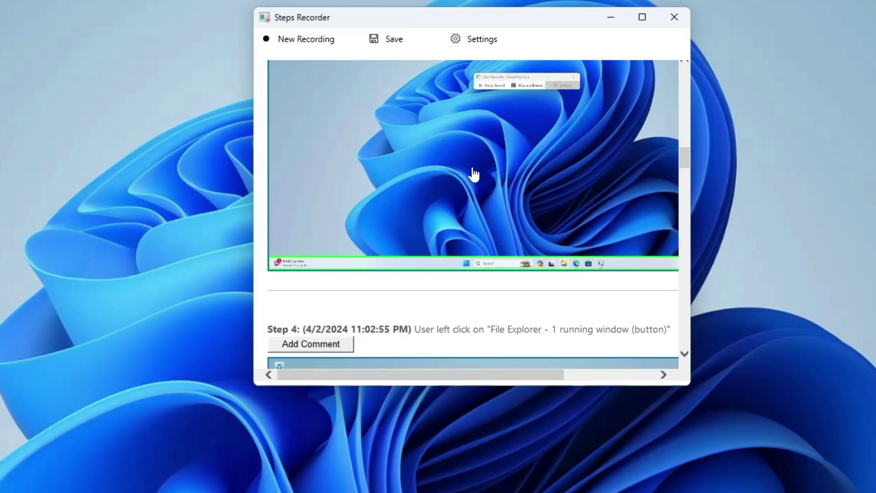
scroll(469, 166, down, 7)
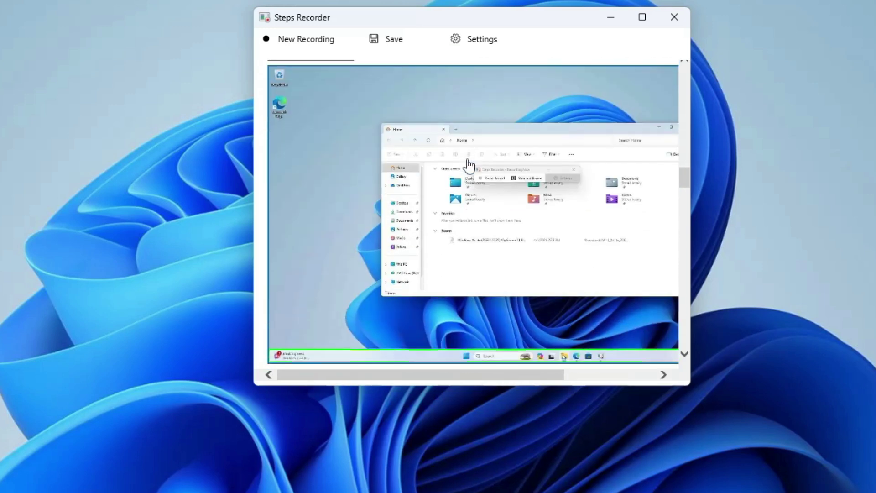
scroll(464, 169, down, 7)
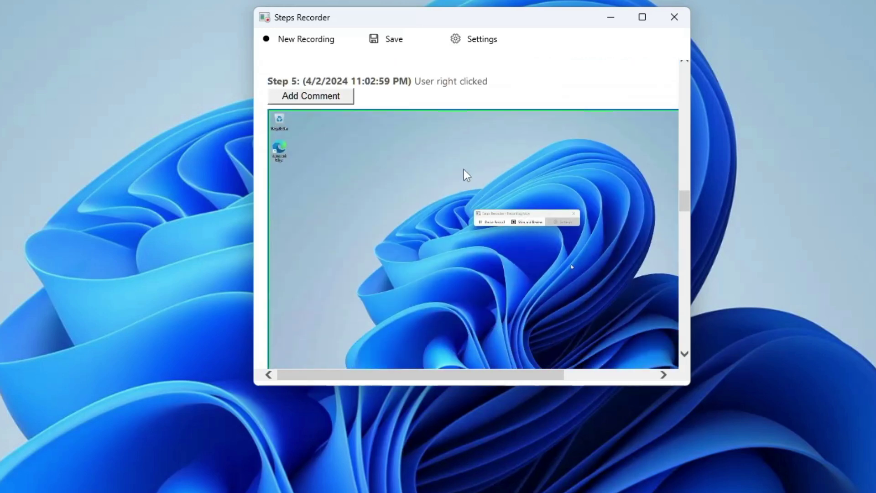
scroll(473, 139, down, 2)
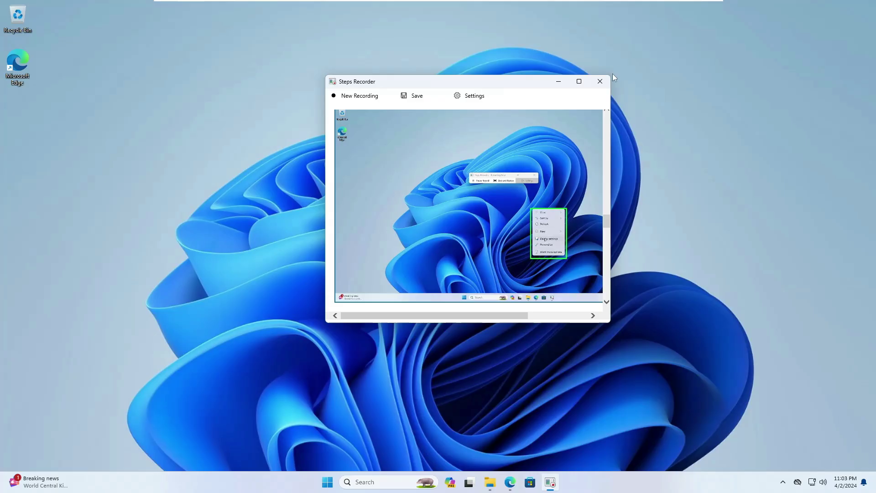
Close Steps Recorder, choosing No so the recording is not saved.
click(600, 81)
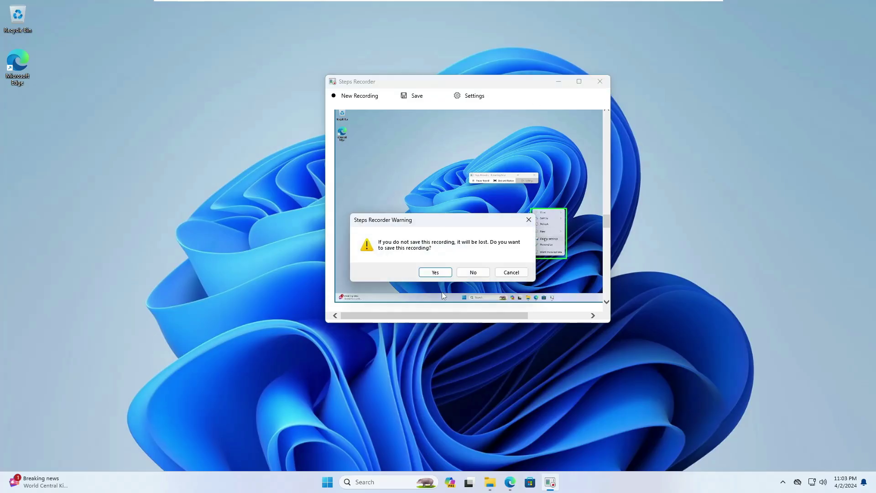
click(473, 273)
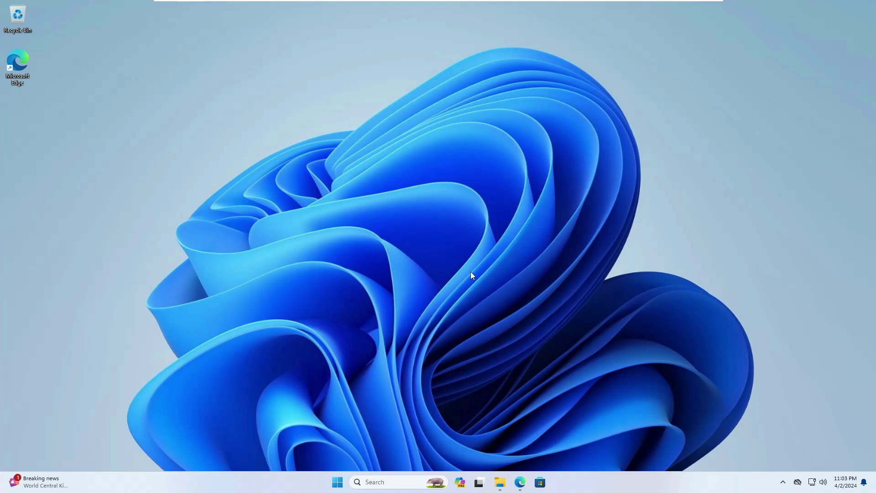
key(super+r)
Run winver to show Windows 11 Version 23H2, OS Build 22631.2861, and reposition the dialog.
text(winver)
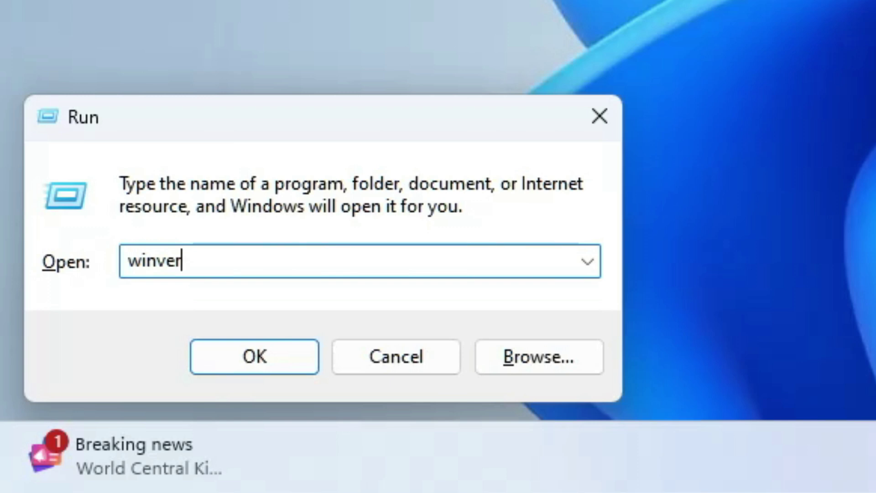
click(285, 362)
drag(315, 104, 484, 120)
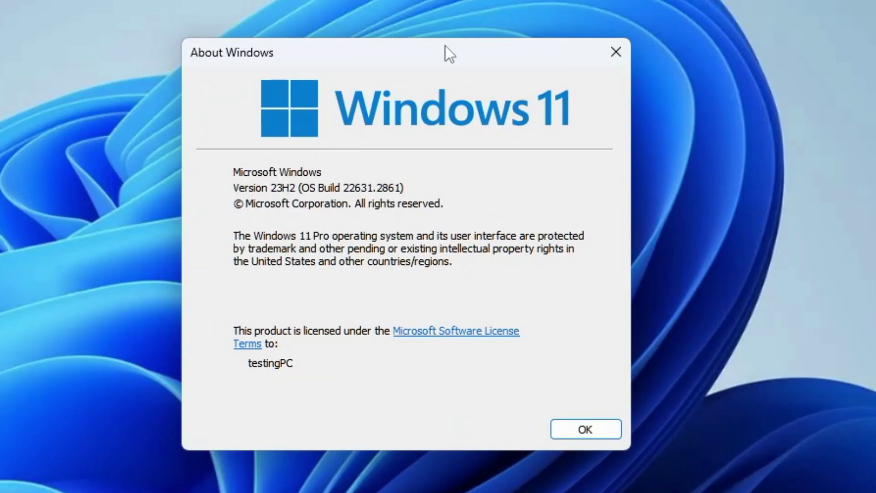
drag(445, 46, 386, 55)
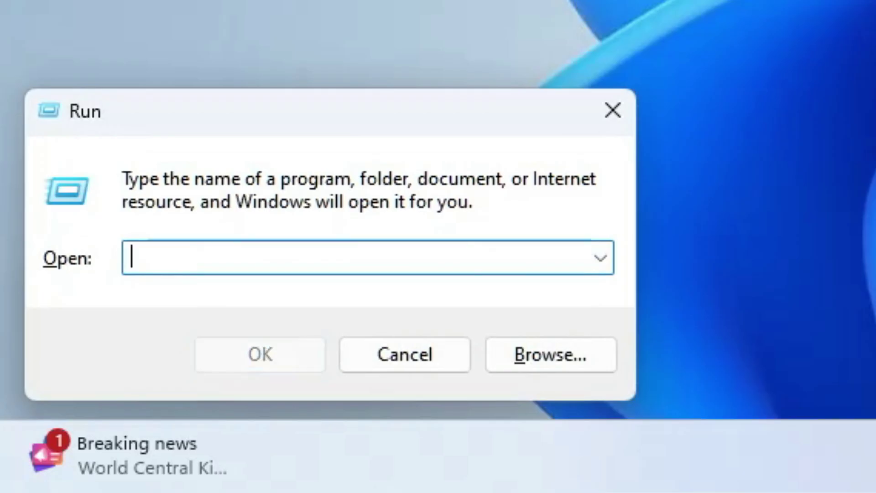
Run ncpa.cpl to list the Ethernet0 adapter, then move the window upward.
text(ncpa.cpl)
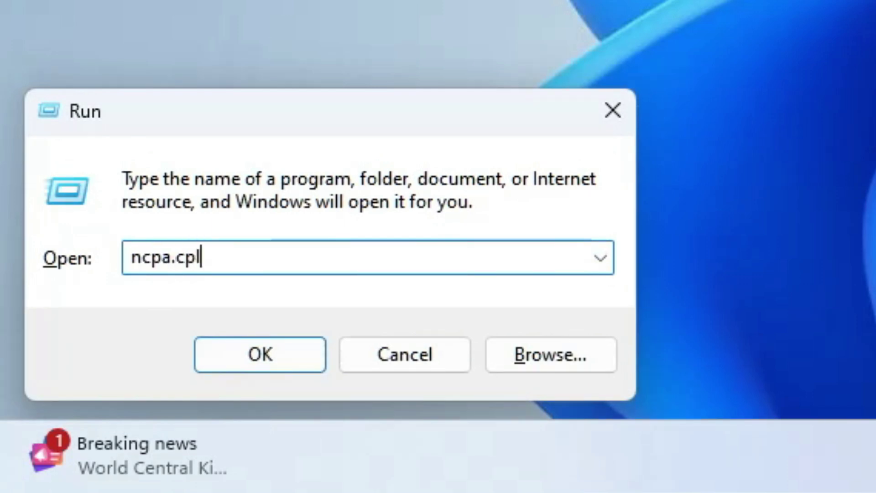
key(Return)
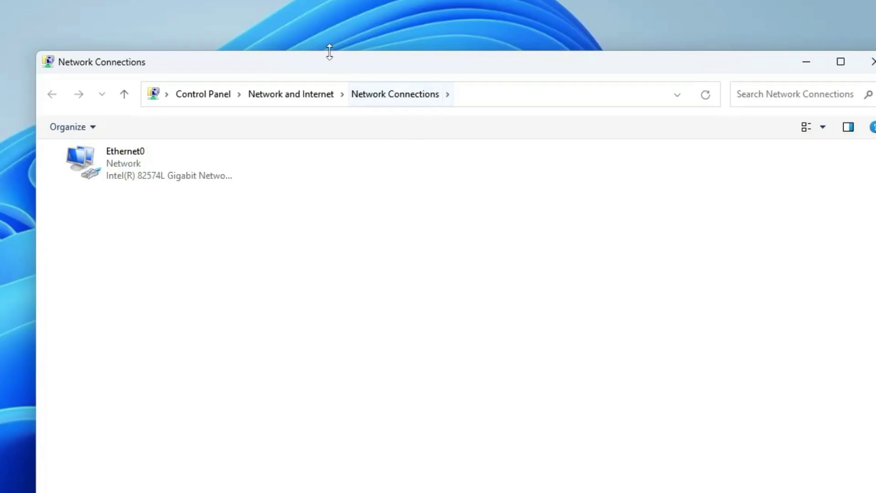
drag(329, 65, 283, 66)
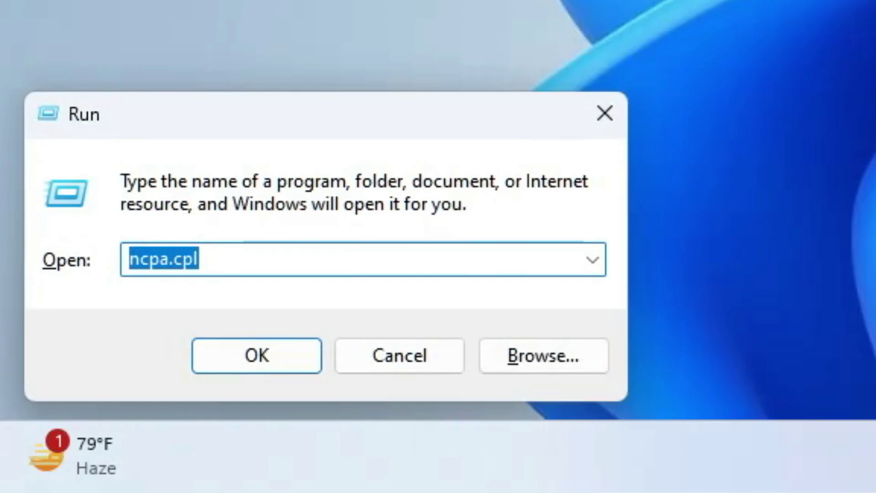
Run timedate.cpl to open the Date and Time dialog and centre it on screen.
key(BackSpace)
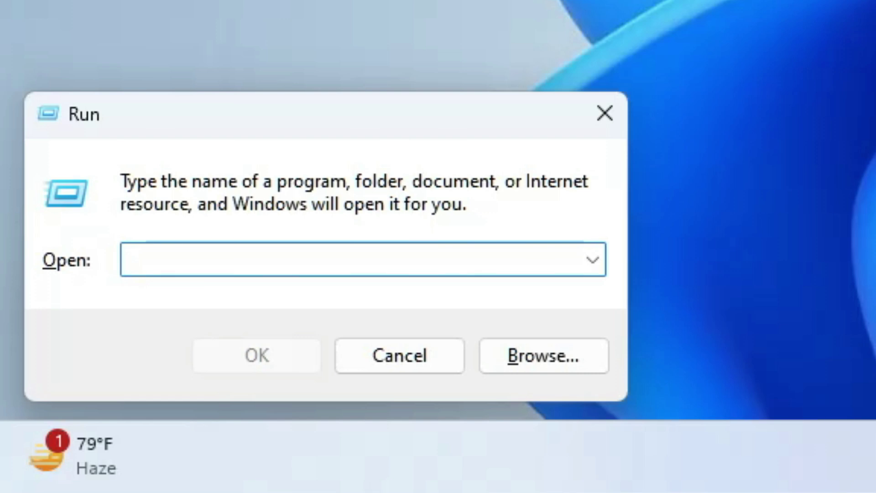
text(timedate.cpl)
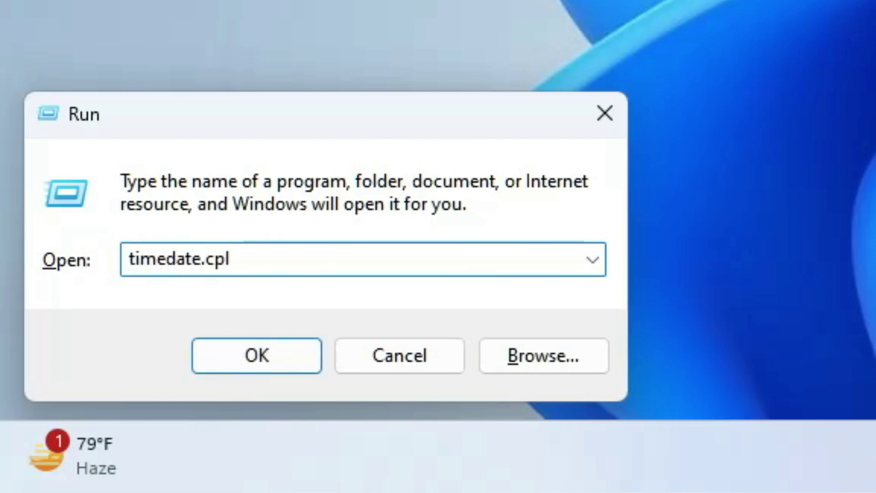
key(Return)
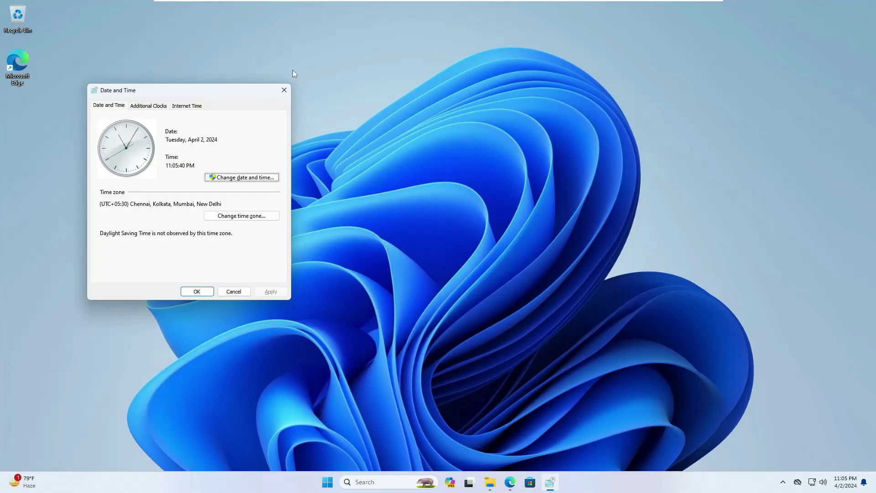
drag(226, 91, 542, 116)
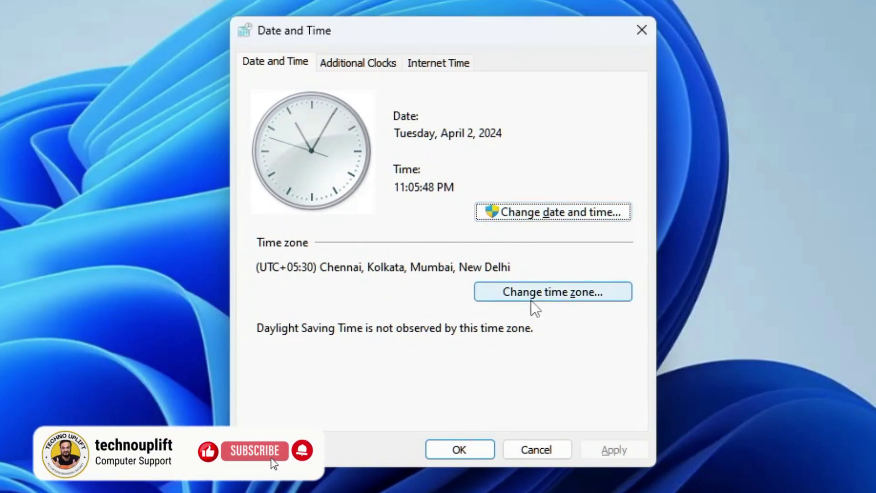
Open and close the date-change settings, then view the Additional Clocks and Internet Time tabs.
click(564, 212)
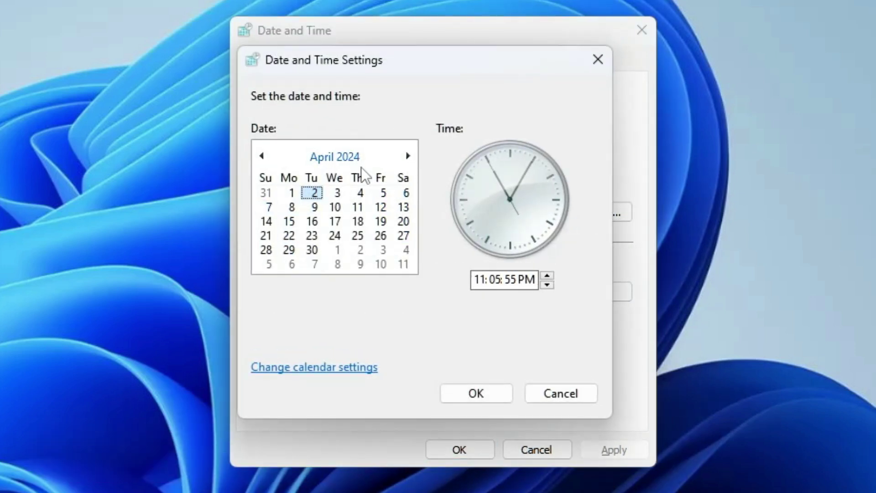
click(589, 59)
click(358, 61)
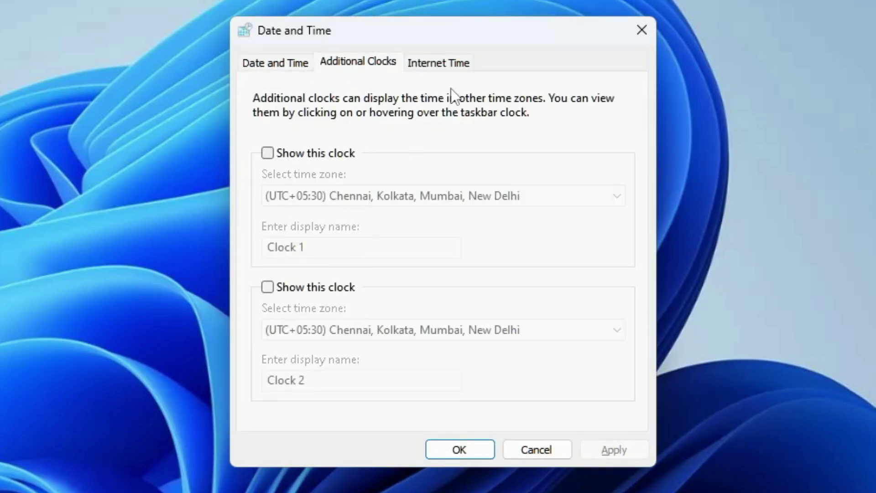
click(441, 68)
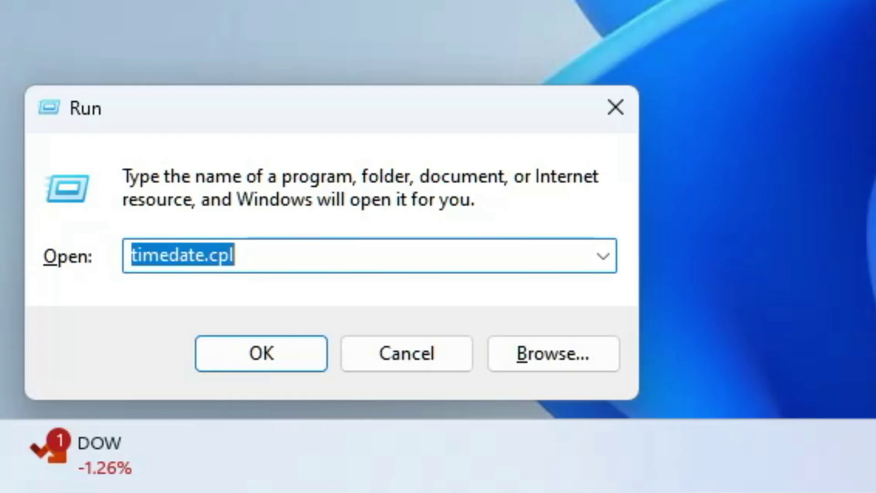
Run appwiz.cpl to open Programs and Features and select Microsoft OneDrive.
text(appwiz)
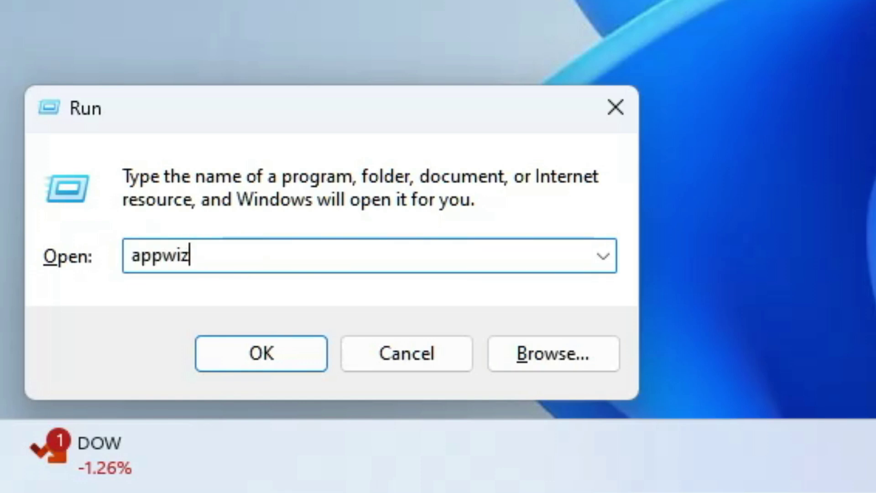
text(.cpl)
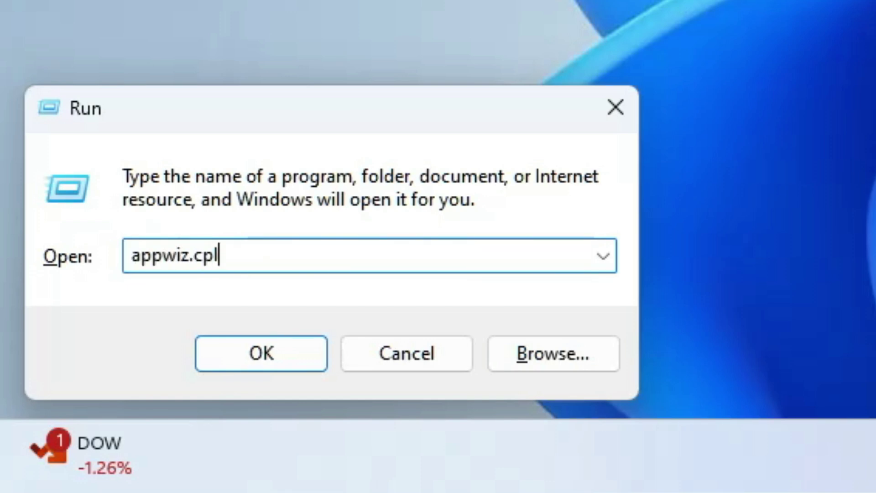
key(Return)
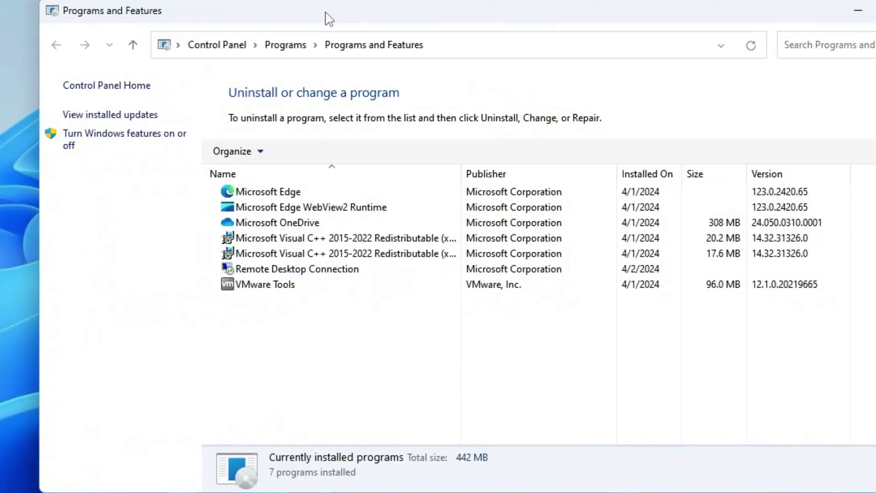
click(321, 223)
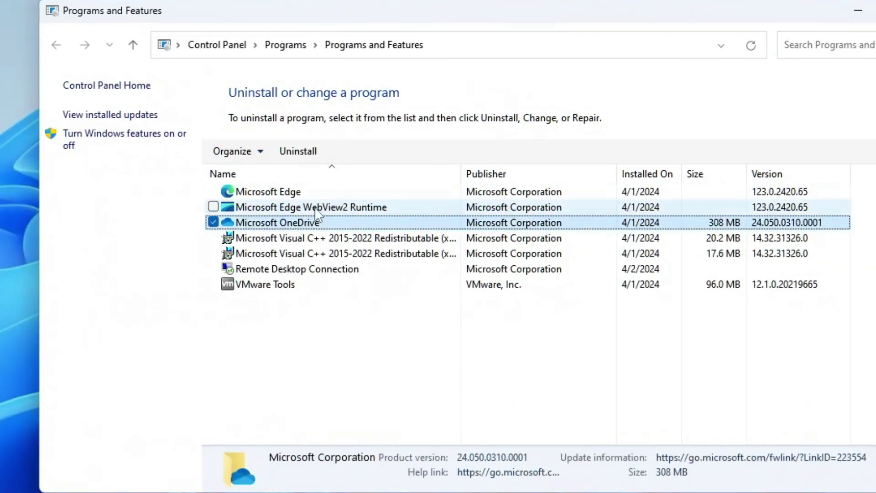
Show OneDrive's uninstall option and dismiss it, then view installed updates and return to the list.
click(314, 209)
right_click(312, 209)
right_click(280, 227)
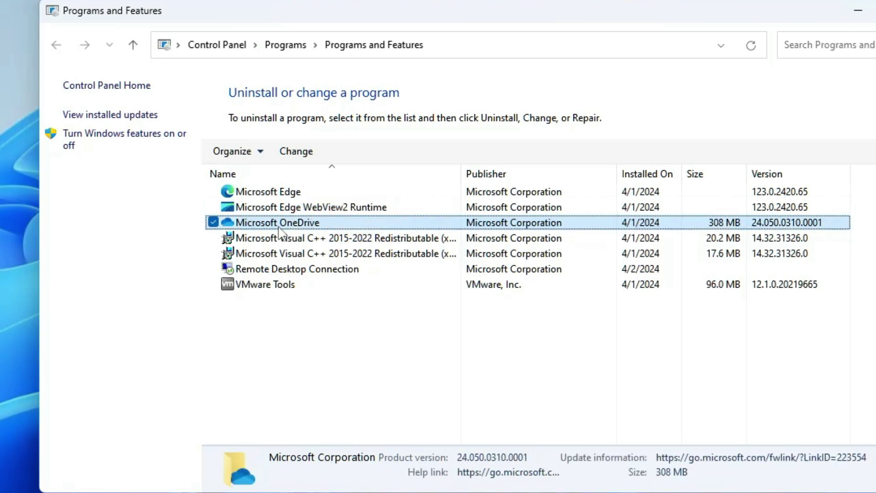
click(277, 326)
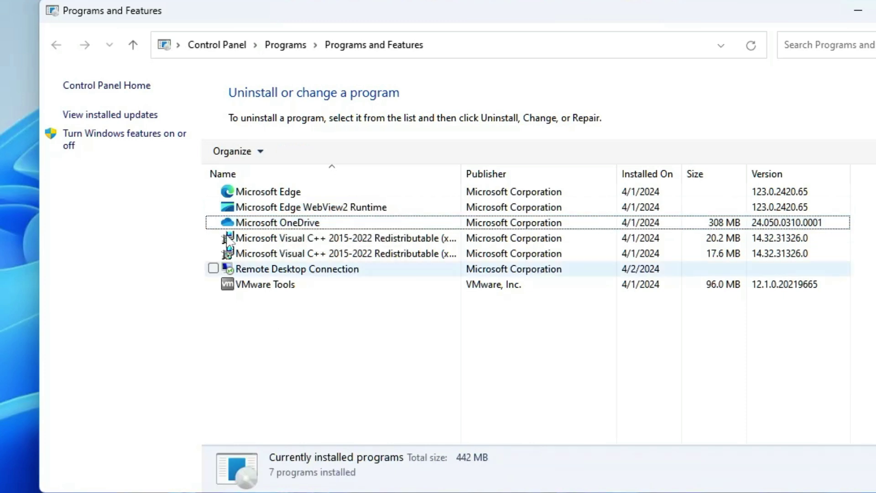
click(114, 118)
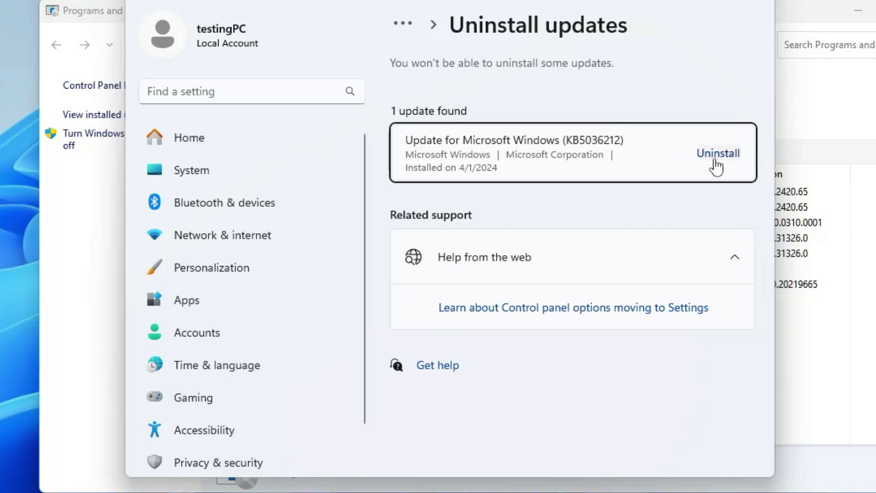
click(110, 140)
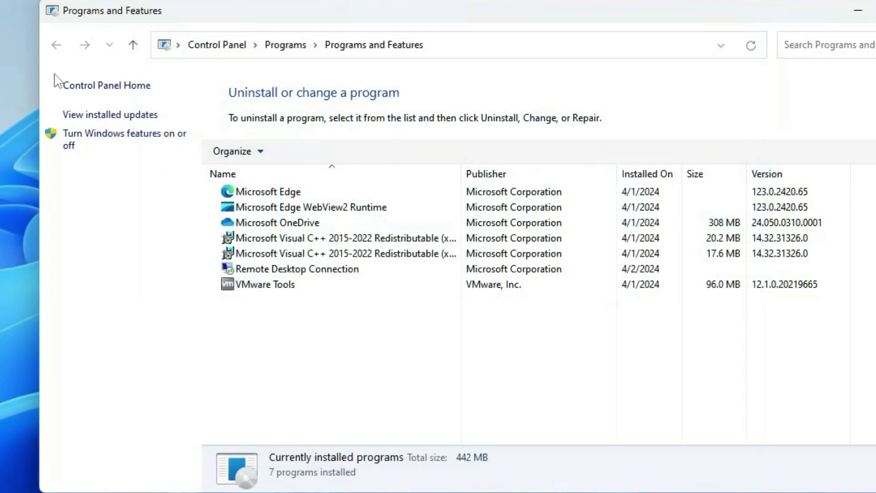
Open Windows Features, listing .NET Framework 3.5, Containers and Hyper-V, then move it aside and cancel.
click(110, 139)
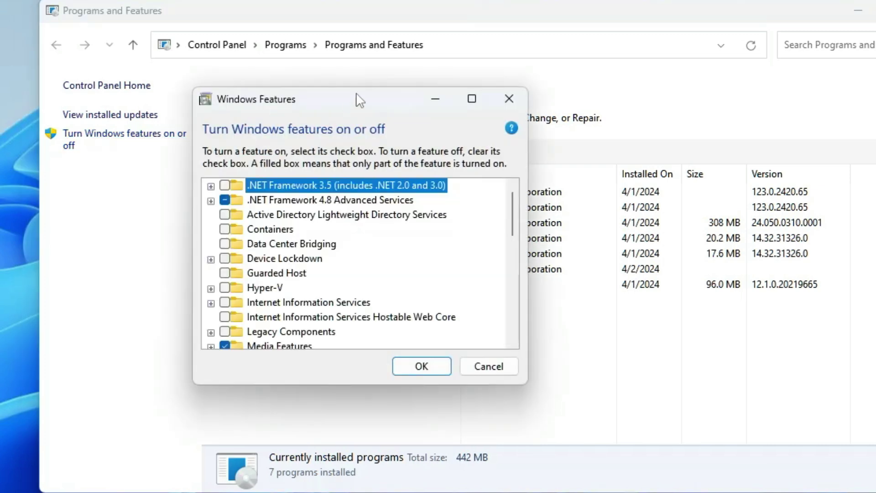
drag(346, 108, 511, 73)
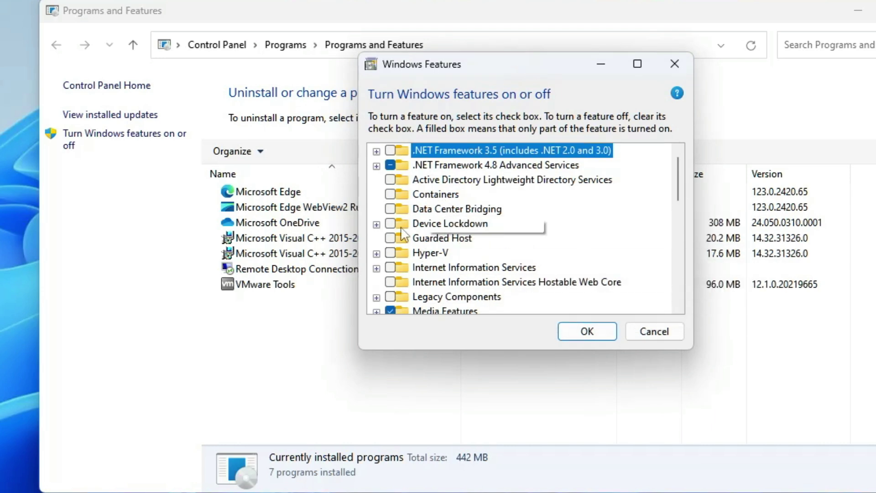
click(653, 332)
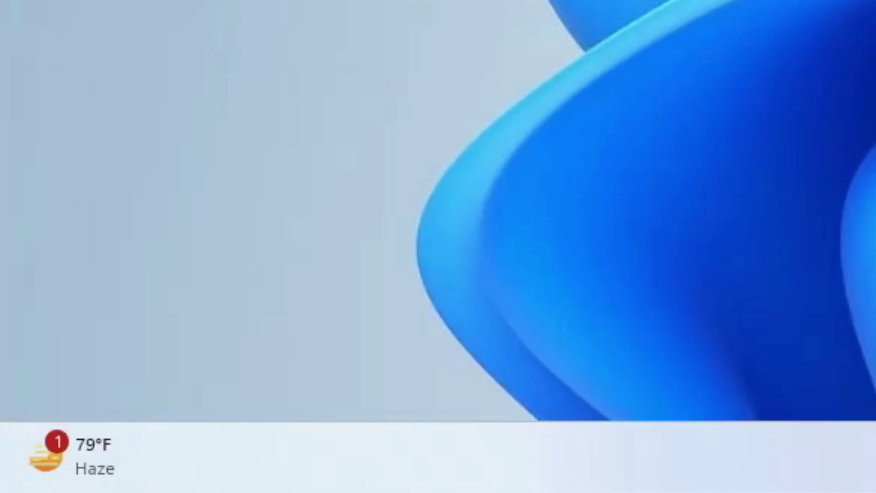
Run changepk and approve the UAC prompt to show Windows 11 Pro's digital-license activation.
key(super+r)
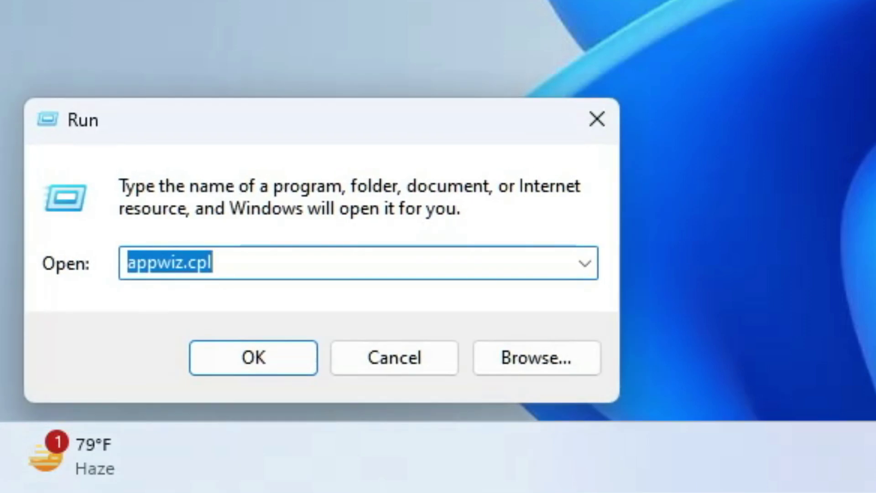
text(changepk)
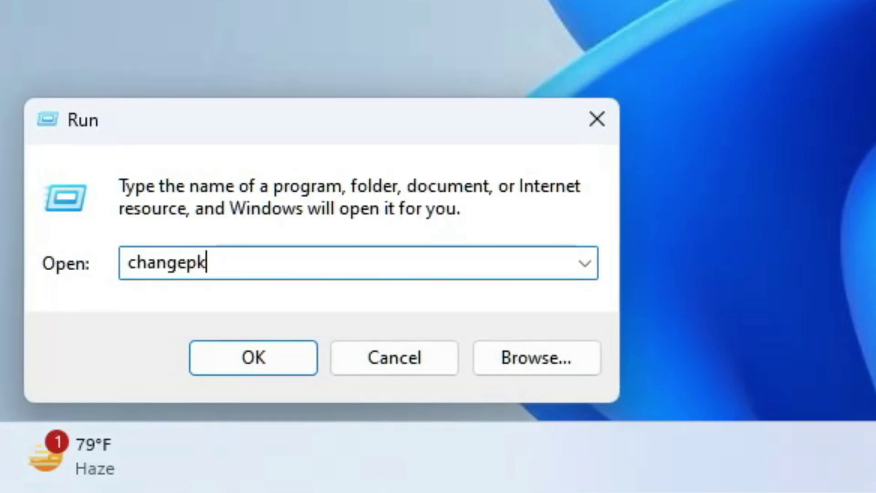
key(Return)
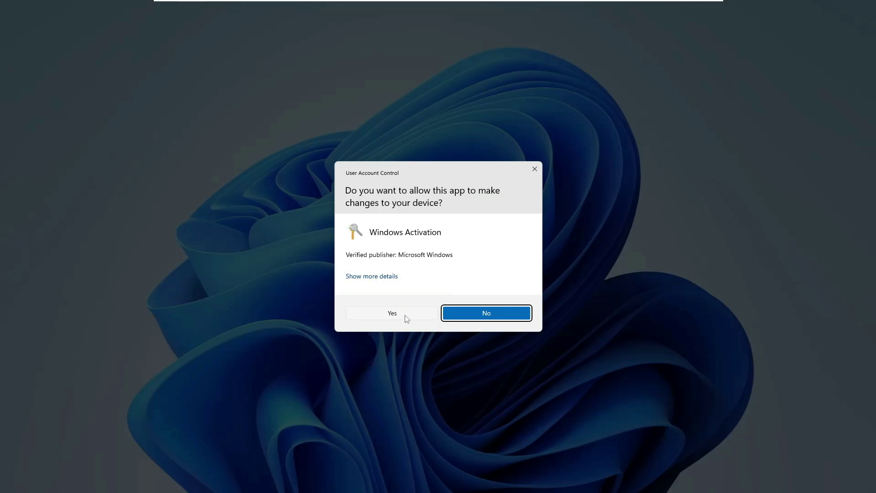
click(408, 315)
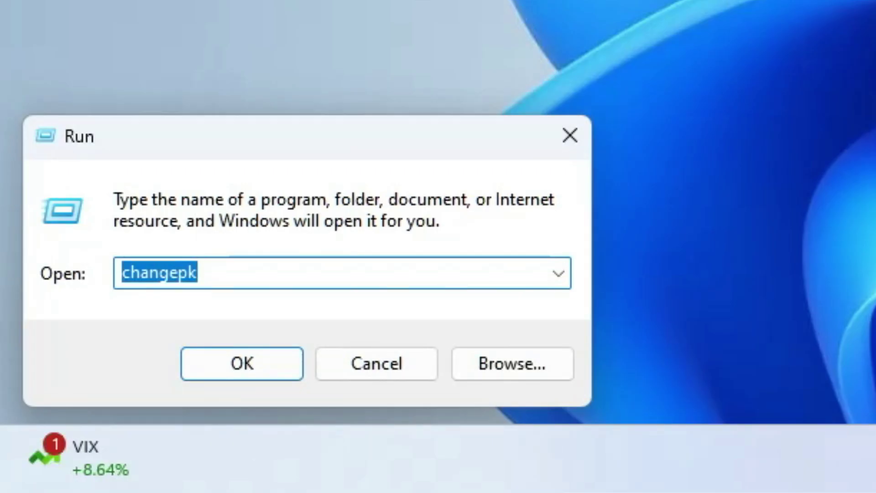
Run the choice command so choice.exe waits at a [Y,N]? prompt.
text(choice)
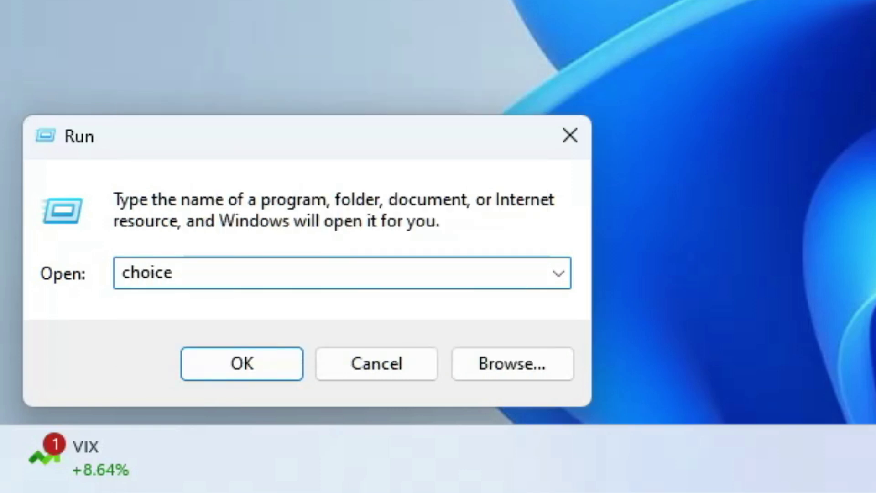
key(Return)
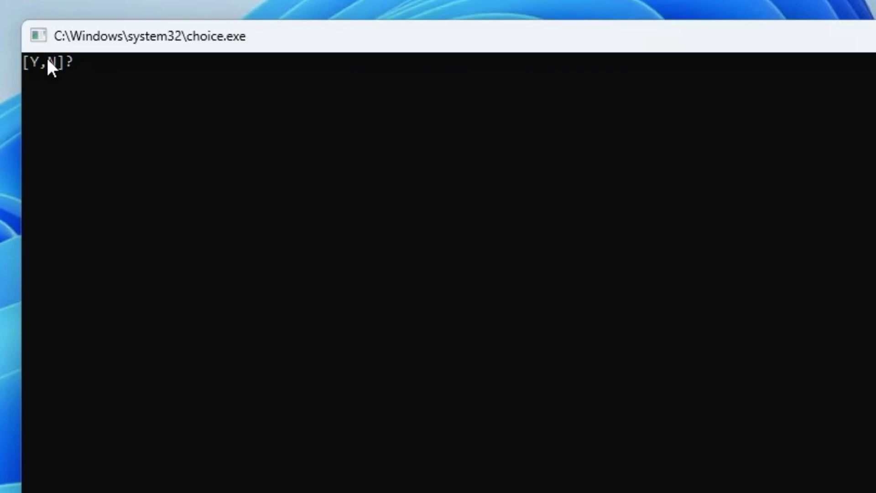